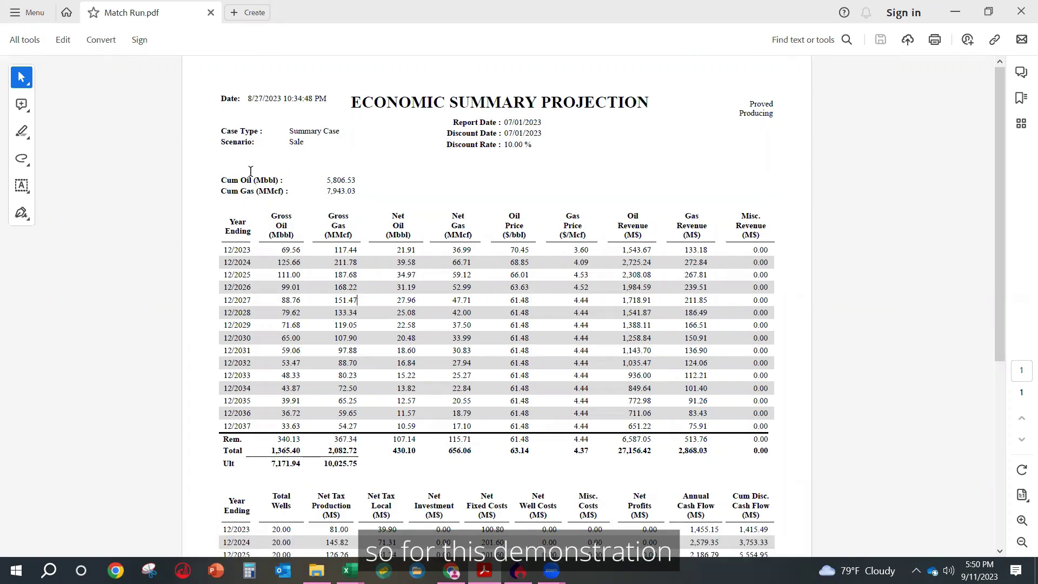
Switch to PHDwin, activate the Sale scenario and sort the case list by Reserve Class and Category.
{"action": "key", "text": "alt+Tab"}
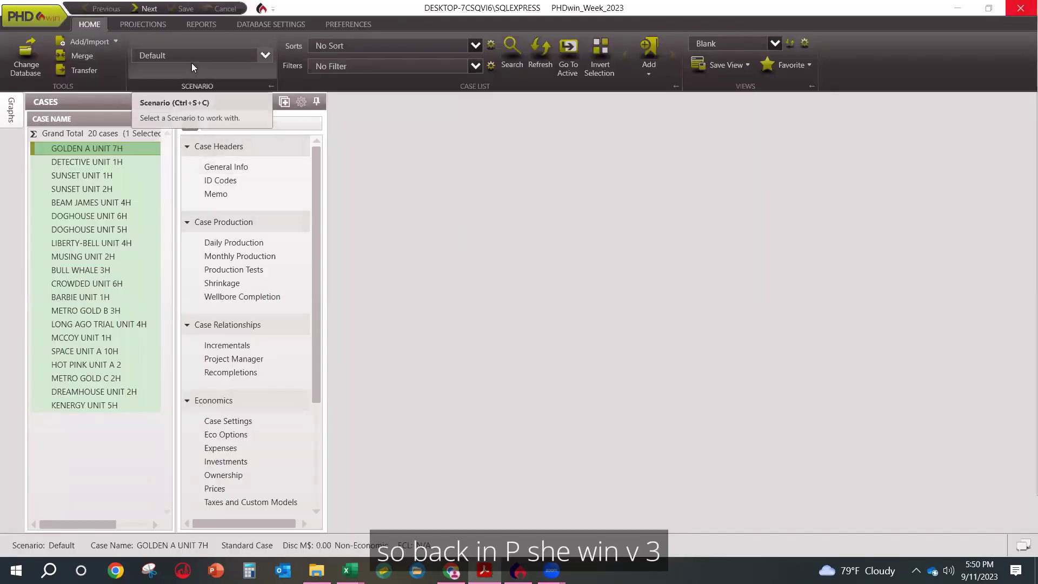
{"action": "left_click", "coordinate": [266, 55]}
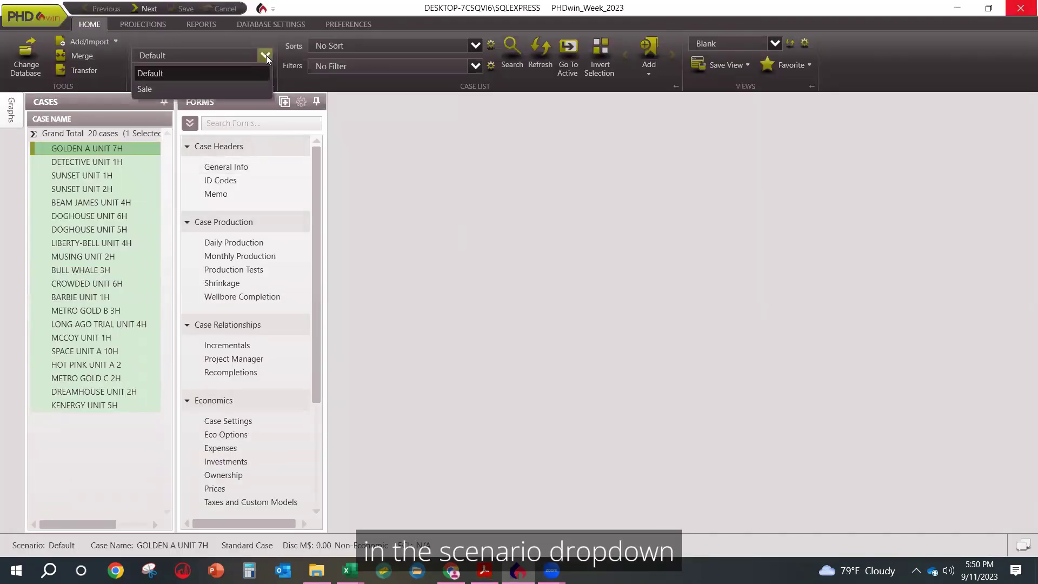
{"action": "left_click", "coordinate": [205, 87]}
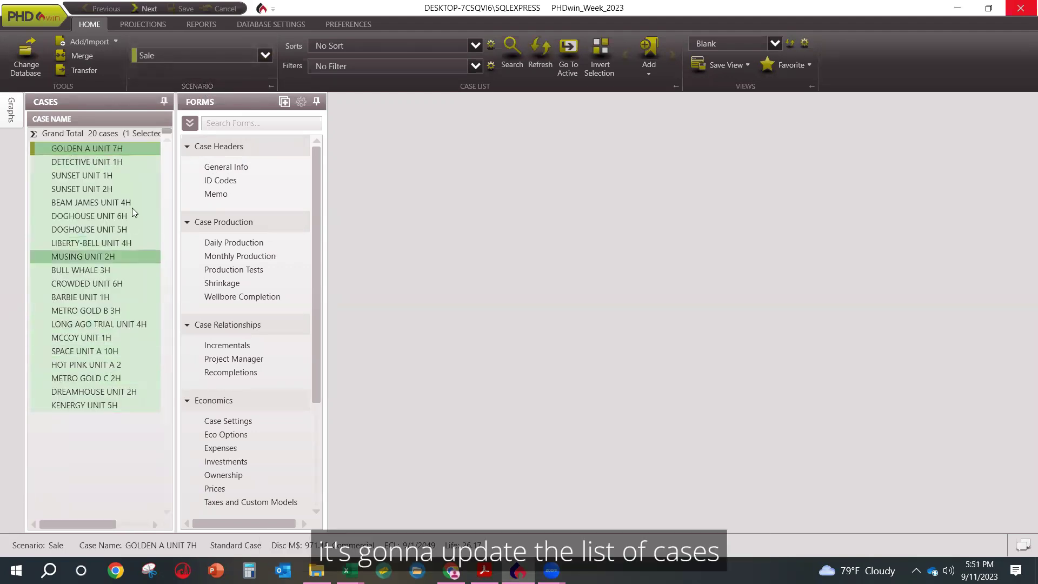
{"action": "left_click", "coordinate": [456, 50]}
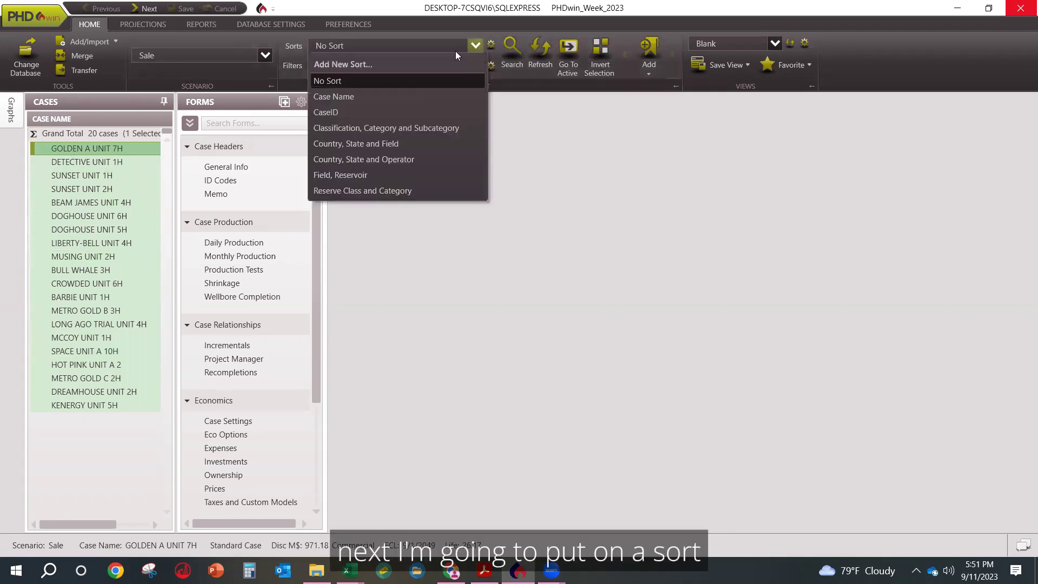
{"action": "left_click", "coordinate": [395, 192]}
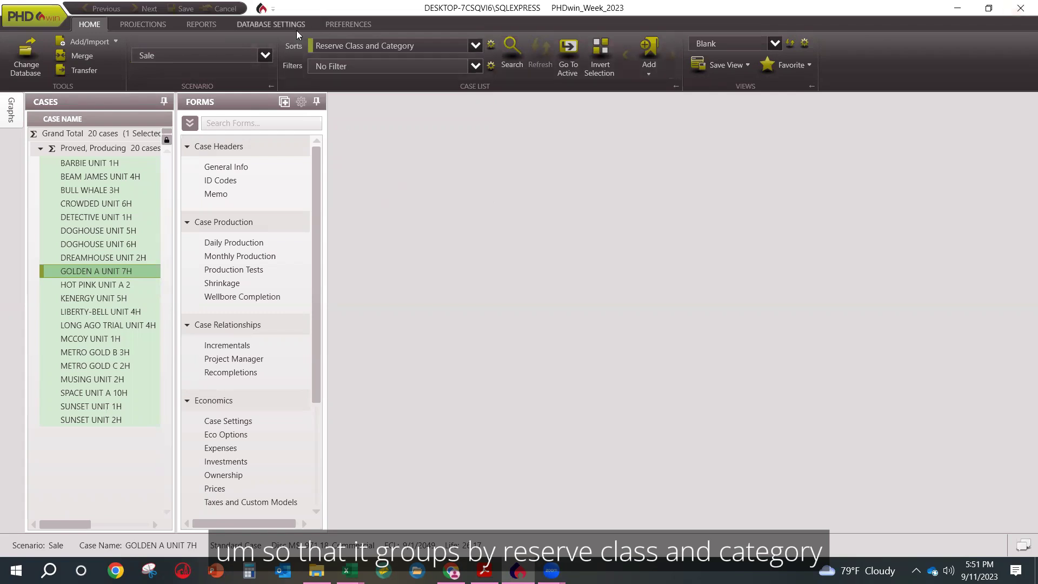
Keep Detailed as the report to run and set its report group to All Cases.
{"action": "left_click", "coordinate": [212, 28]}
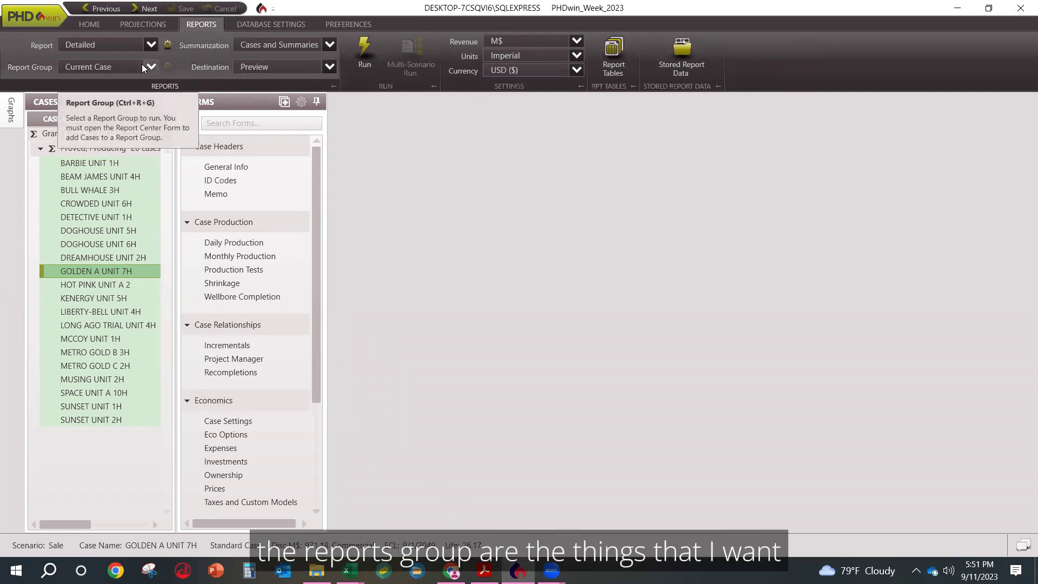
{"action": "left_click", "coordinate": [152, 46]}
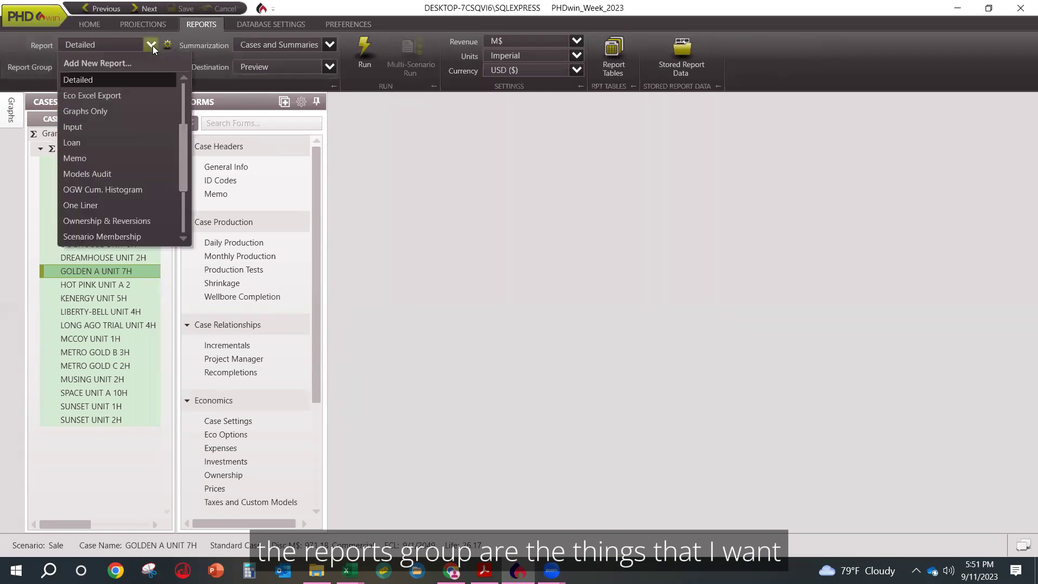
{"action": "left_click", "coordinate": [153, 48]}
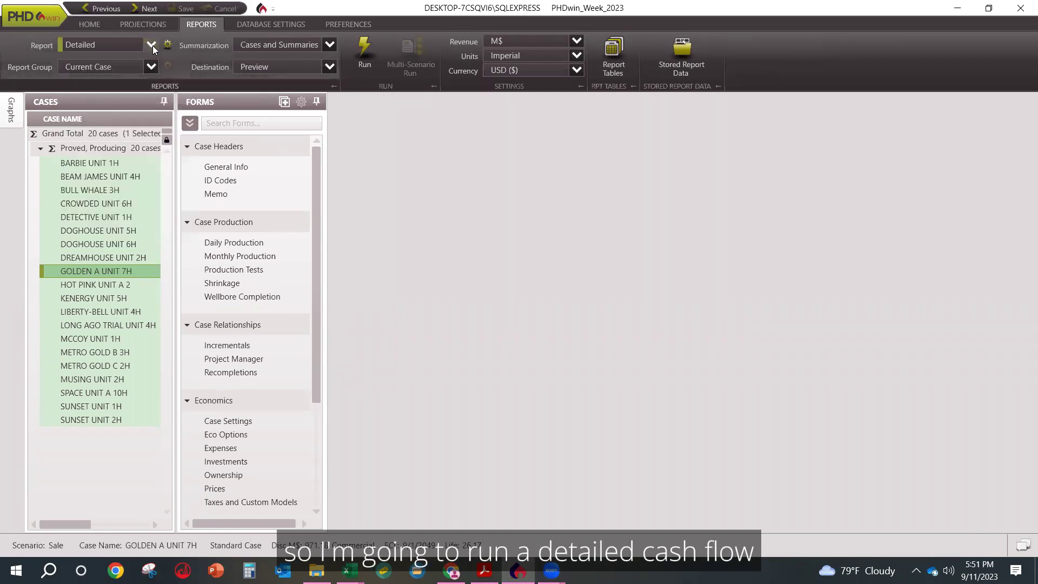
{"action": "left_click", "coordinate": [151, 67]}
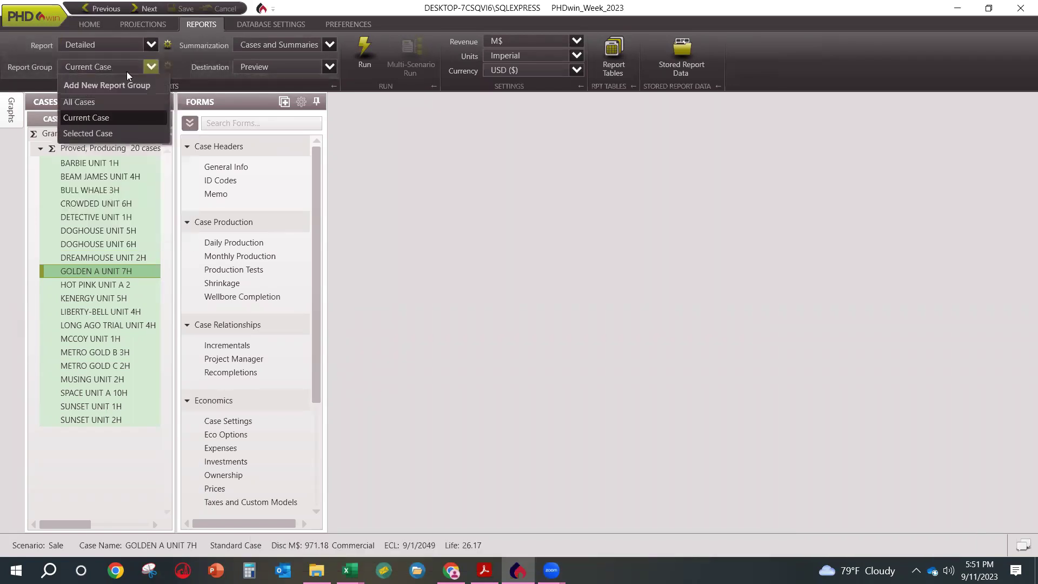
{"action": "left_click", "coordinate": [108, 102]}
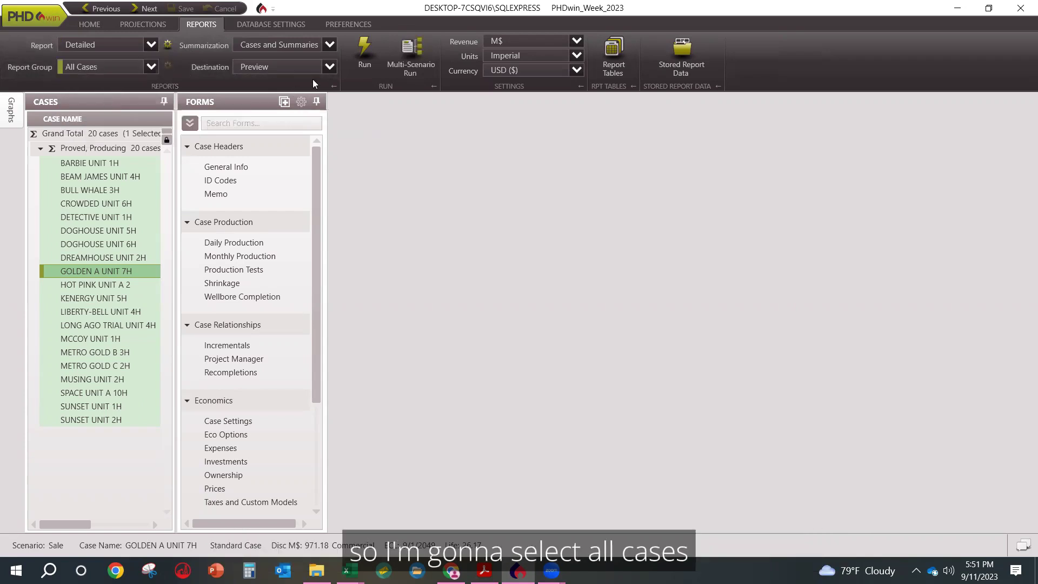
Set the report's summarization to Summaries Only and its destination to PDF, and run it.
{"action": "left_click", "coordinate": [327, 45]}
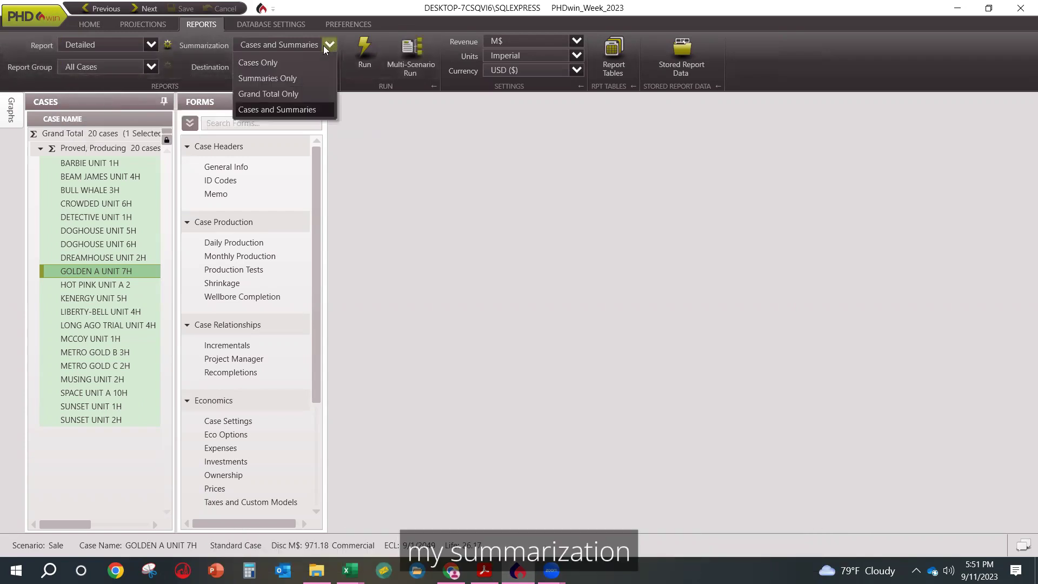
{"action": "left_click", "coordinate": [283, 80]}
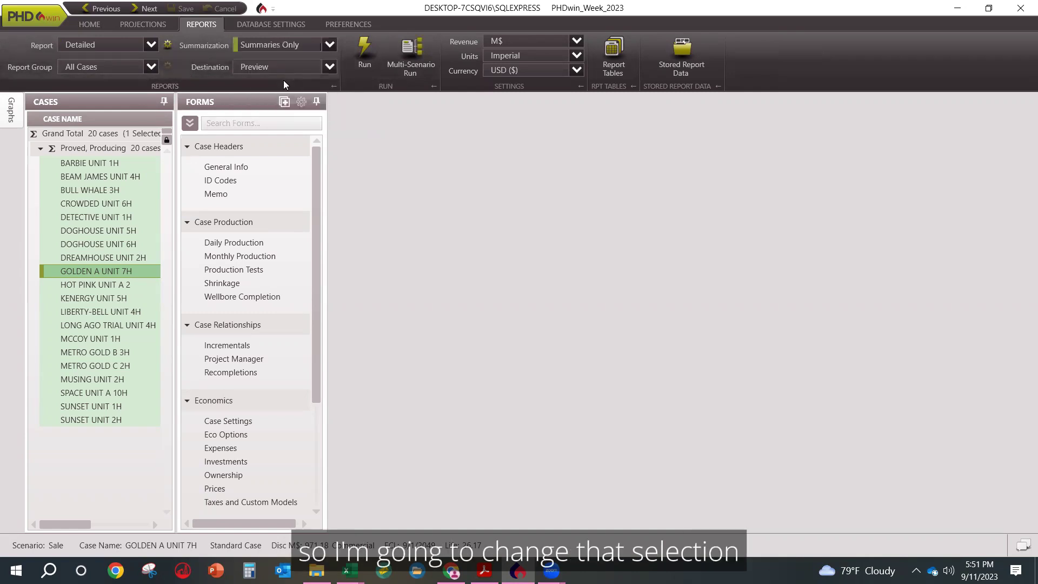
{"action": "left_click", "coordinate": [330, 67]}
{"action": "left_click", "coordinate": [291, 116]}
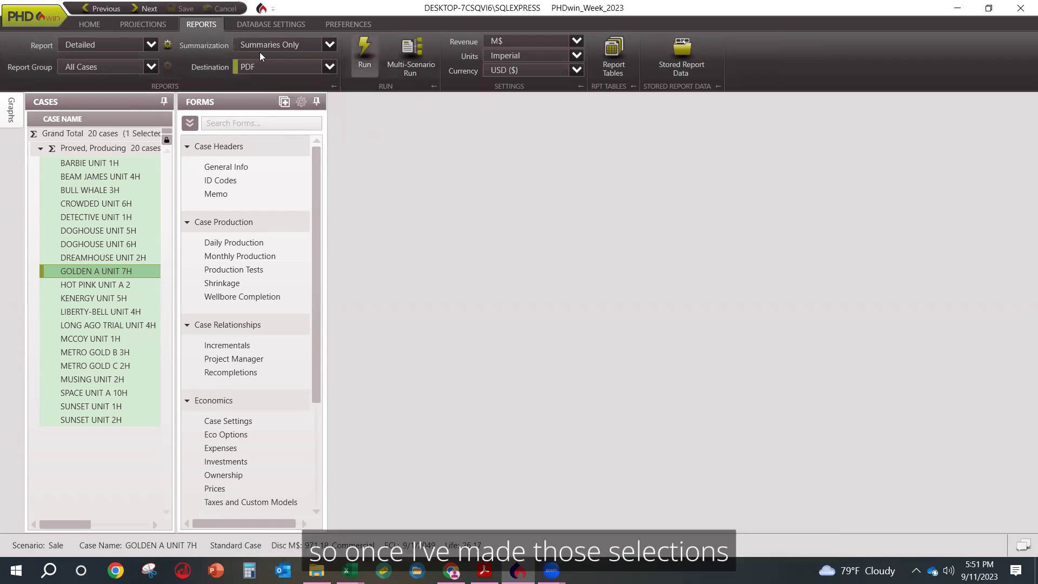
{"action": "left_click", "coordinate": [367, 52]}
{"action": "left_click", "coordinate": [368, 48]}
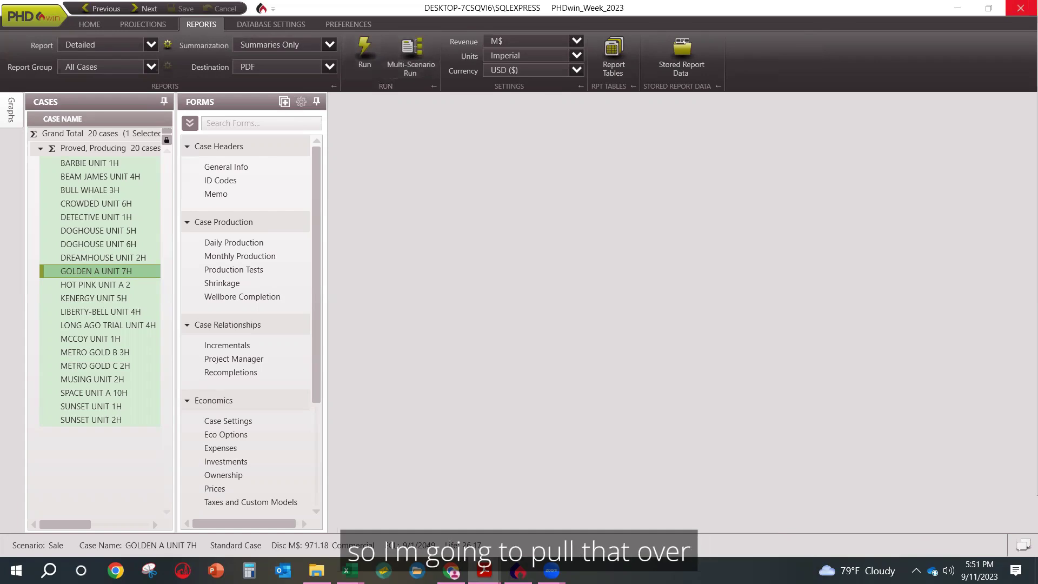
In the PDF viewer, compare the totals and present worth profile of Match Run.pdf with those of Detailed.pdf.
{"action": "left_click_drag", "start_coordinate": [322, 7], "coordinate": [322, 7]}
{"action": "left_click", "coordinate": [115, 12]}
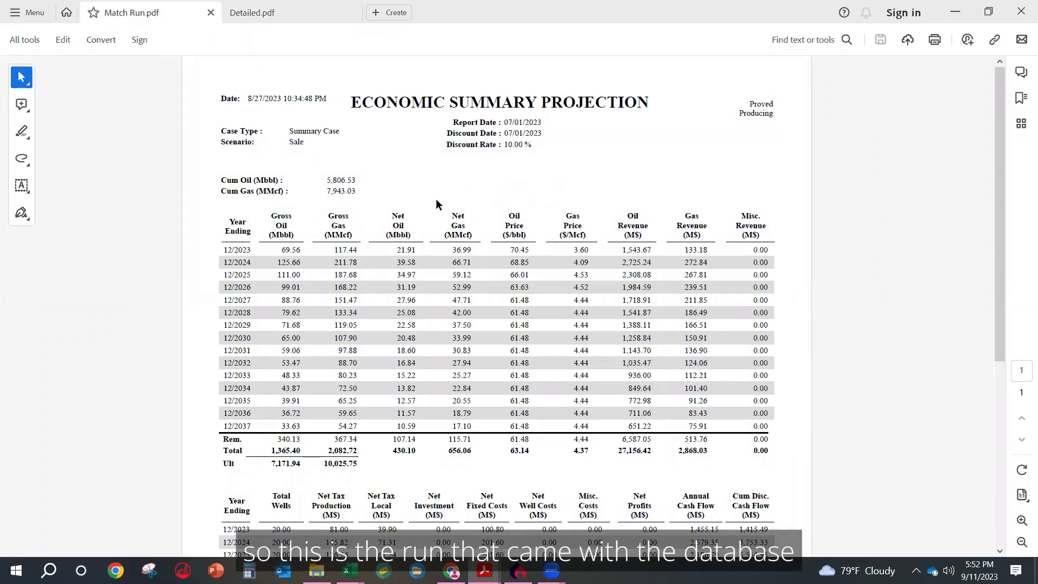
{"action": "scroll", "coordinate": [572, 226], "scroll_direction": "down", "scroll_amount": 6}
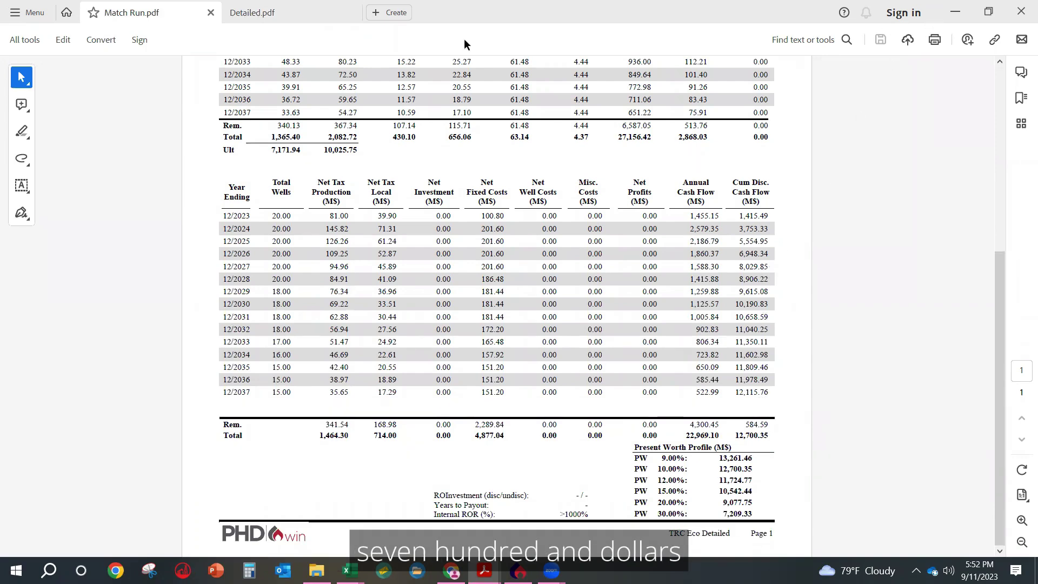
{"action": "left_click", "coordinate": [249, 10]}
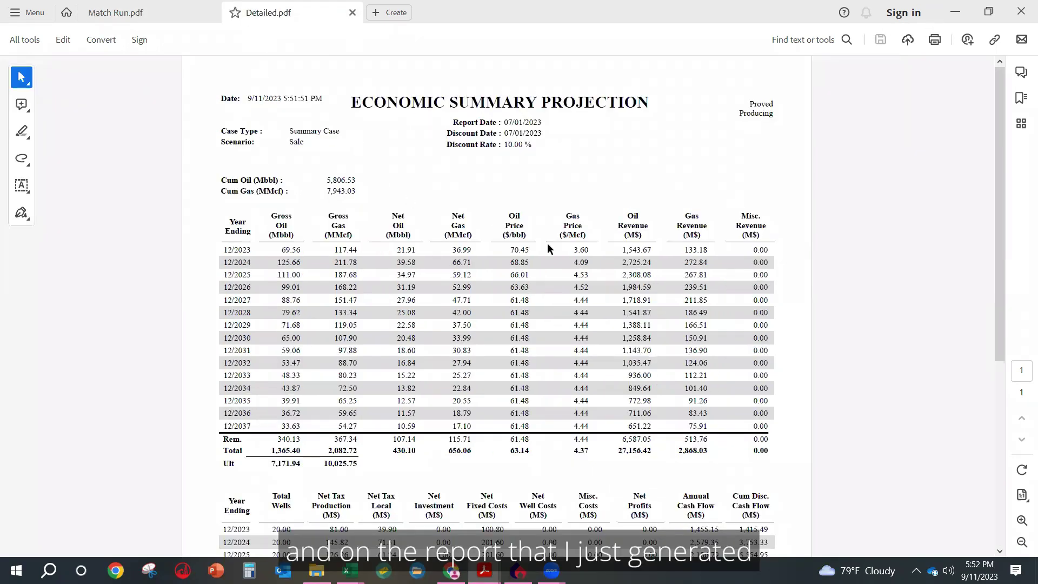
{"action": "scroll", "coordinate": [495, 219], "scroll_direction": "down", "scroll_amount": 5}
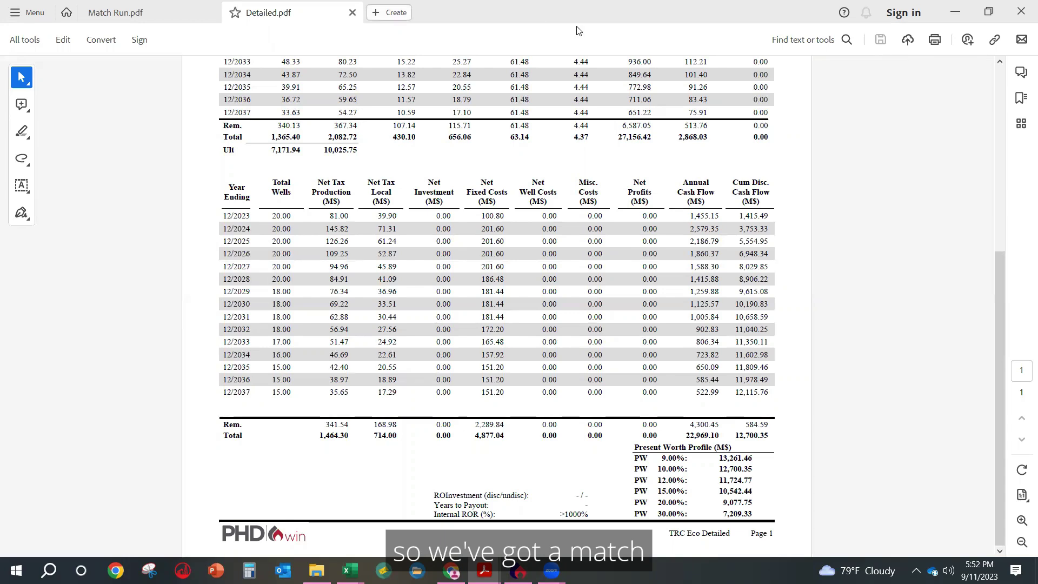
Back in PHDwin, open the database's scenario settings for editing and copy the Sale scenario.
{"action": "key", "text": "alt+Tab"}
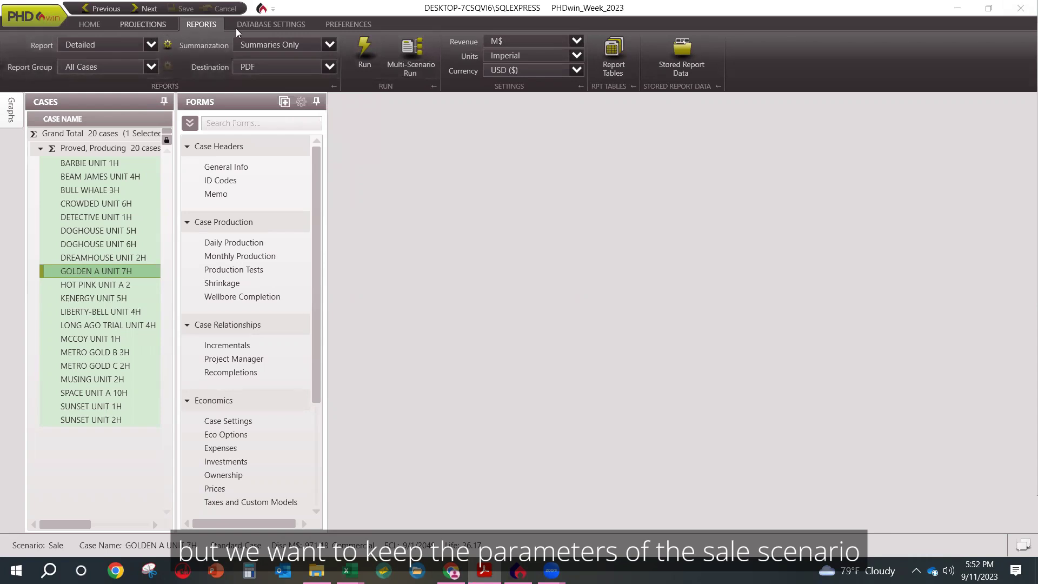
{"action": "left_click", "coordinate": [268, 22]}
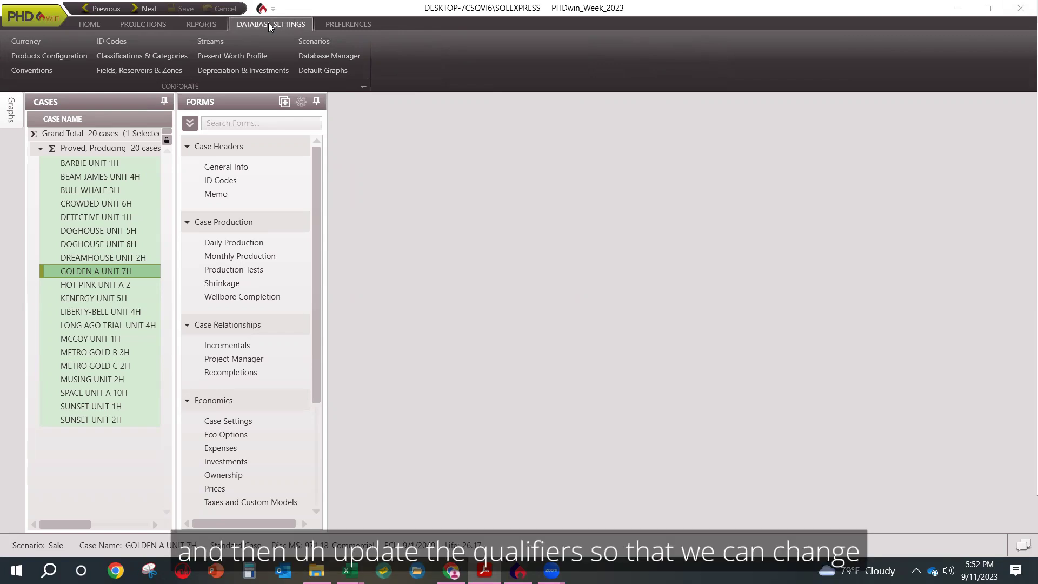
{"action": "left_click", "coordinate": [321, 43]}
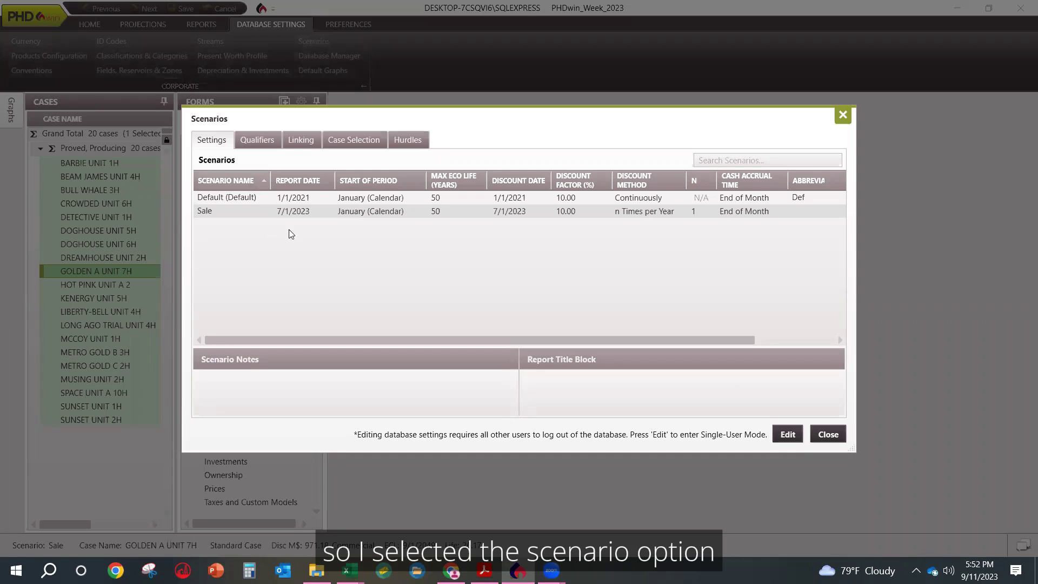
{"action": "left_click", "coordinate": [789, 436]}
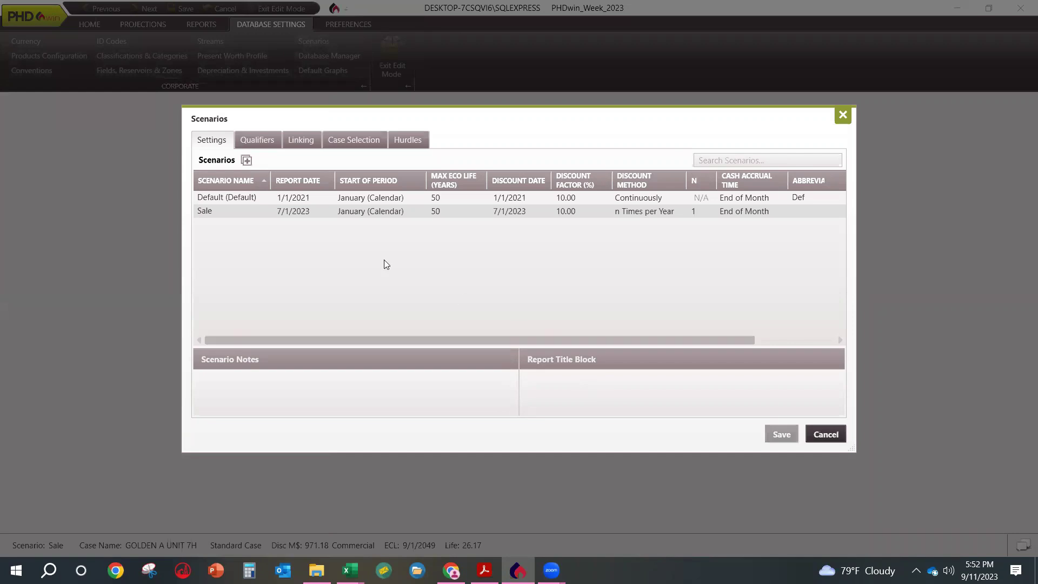
{"action": "right_click", "coordinate": [220, 213]}
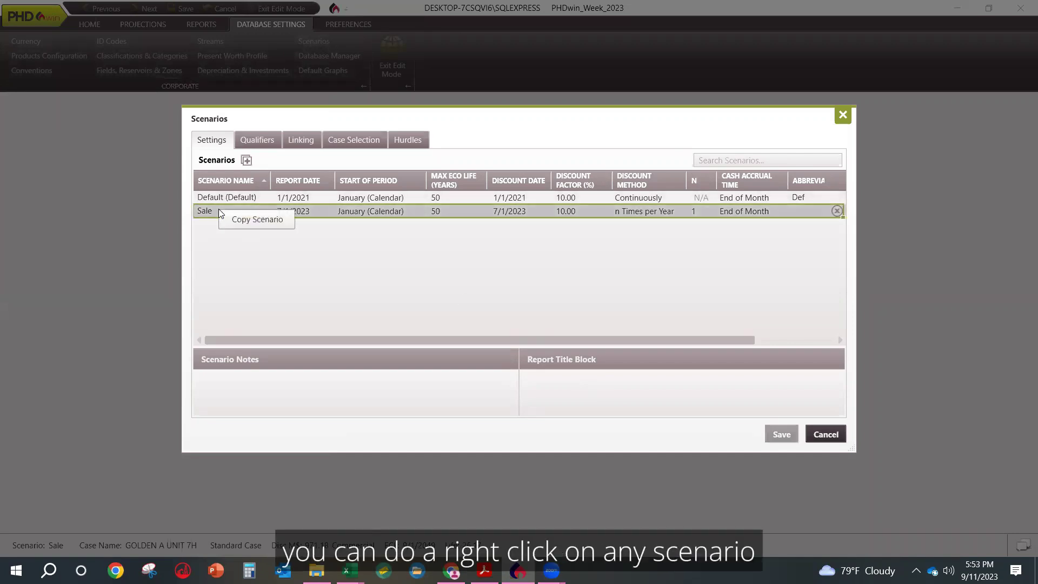
{"action": "left_click", "coordinate": [264, 221]}
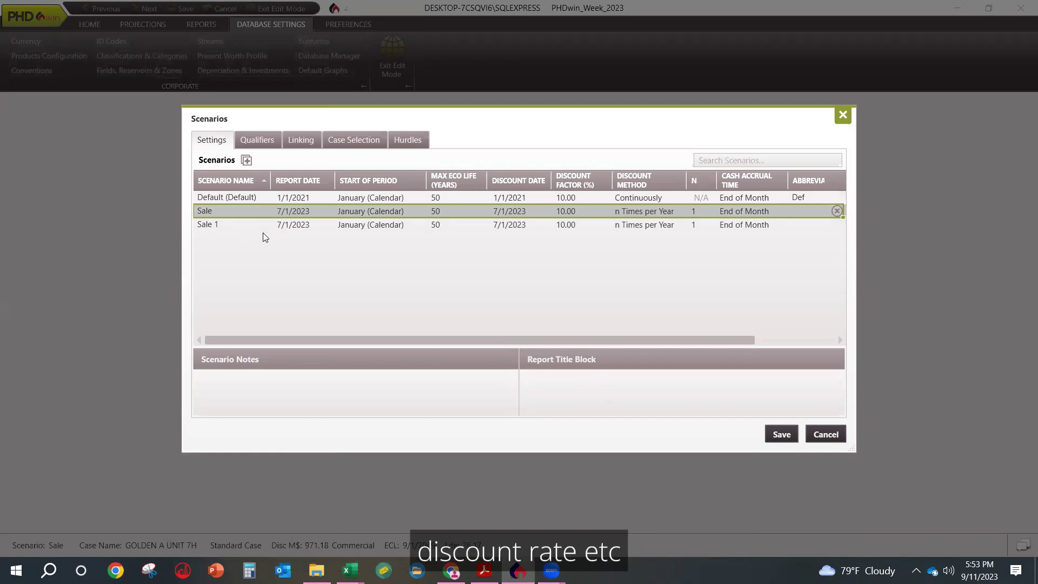
Rename the copied Sale scenario as Update.
{"action": "left_click", "coordinate": [233, 223]}
{"action": "left_click", "coordinate": [233, 223]}
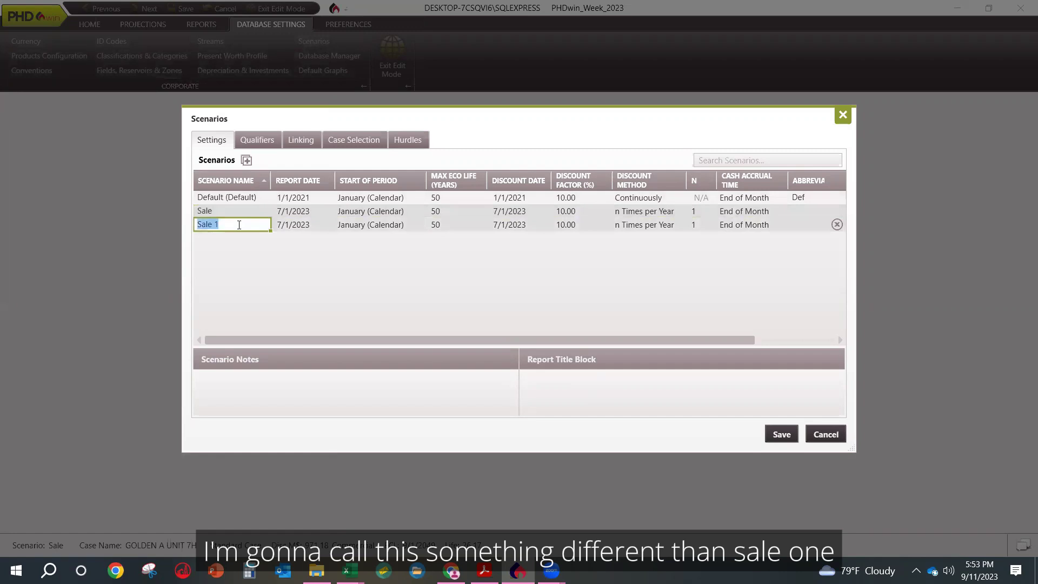
{"action": "type", "text": "Update"}
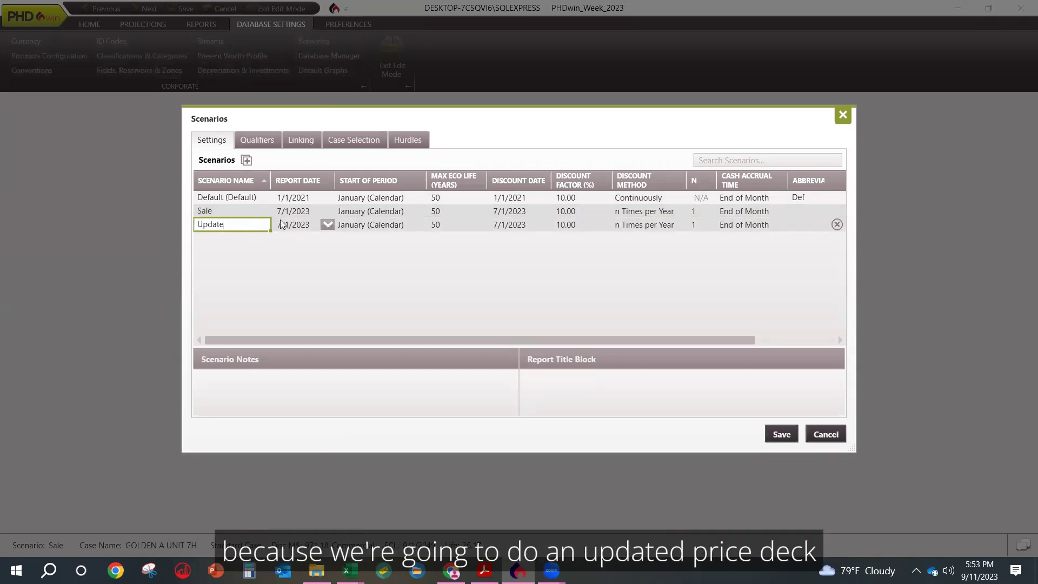
{"action": "key", "text": "Tab"}
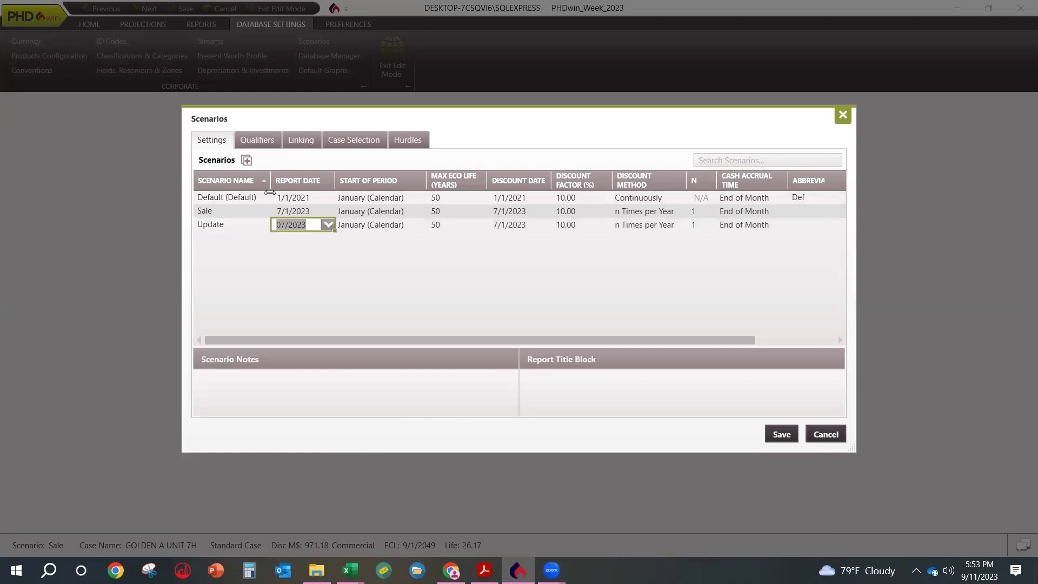
Show the scenario qualifiers and expand the Sale and Update groups to compare their qualifier categories.
{"action": "left_click", "coordinate": [259, 142]}
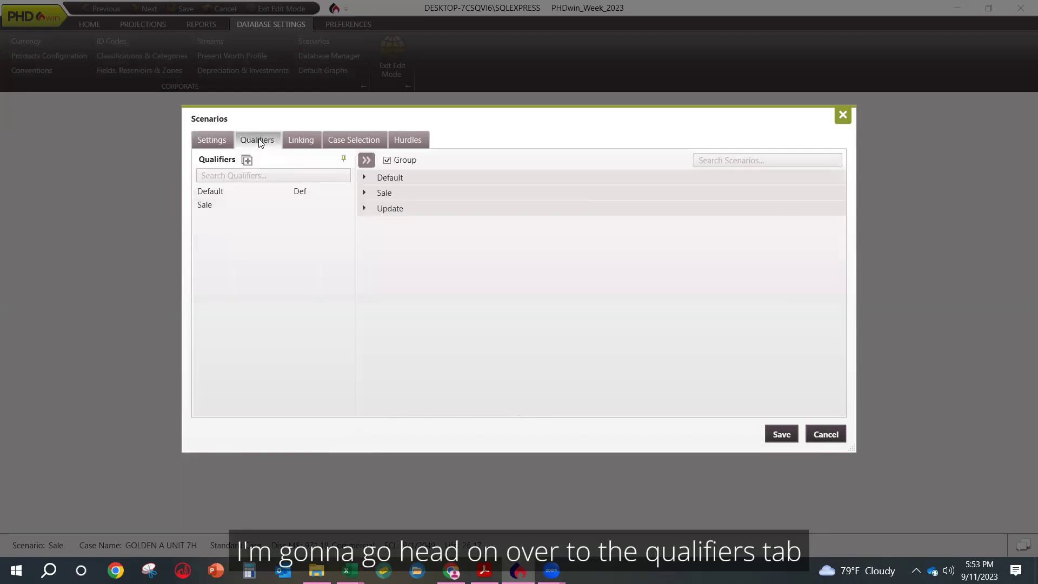
{"action": "left_click", "coordinate": [364, 193]}
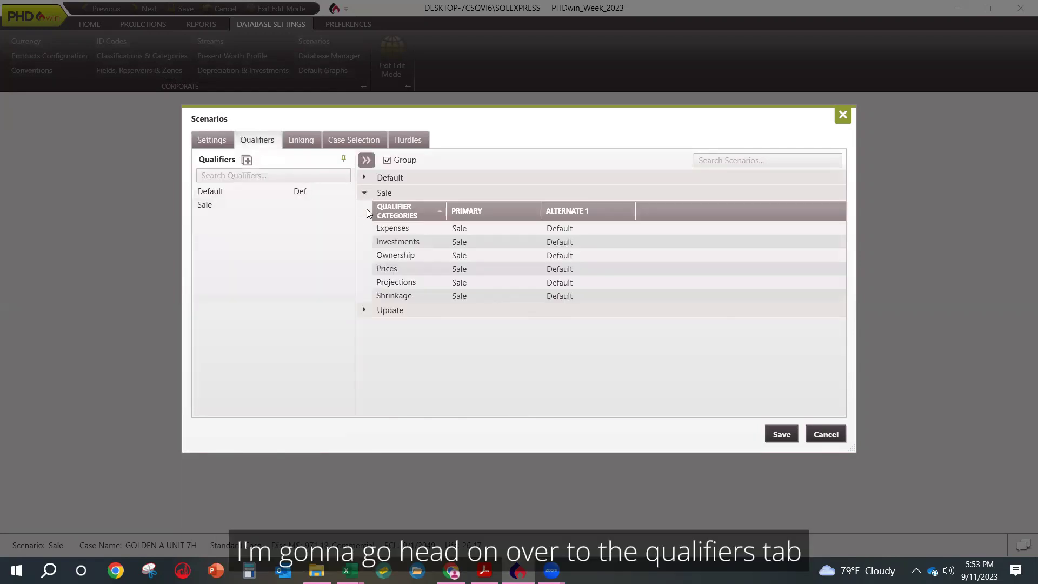
{"action": "left_click", "coordinate": [362, 310]}
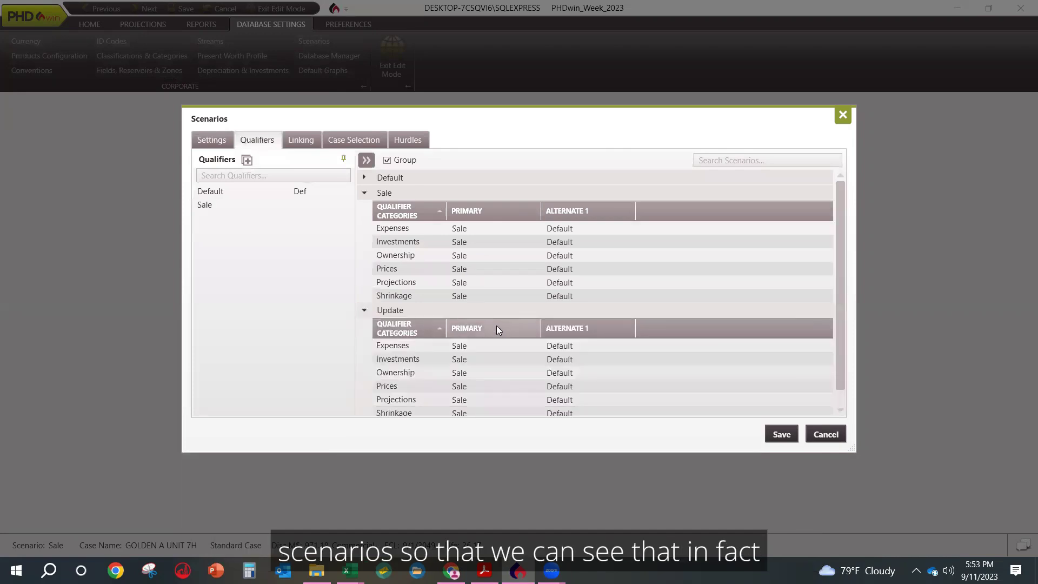
{"action": "scroll", "coordinate": [576, 254], "scroll_direction": "down", "scroll_amount": 1}
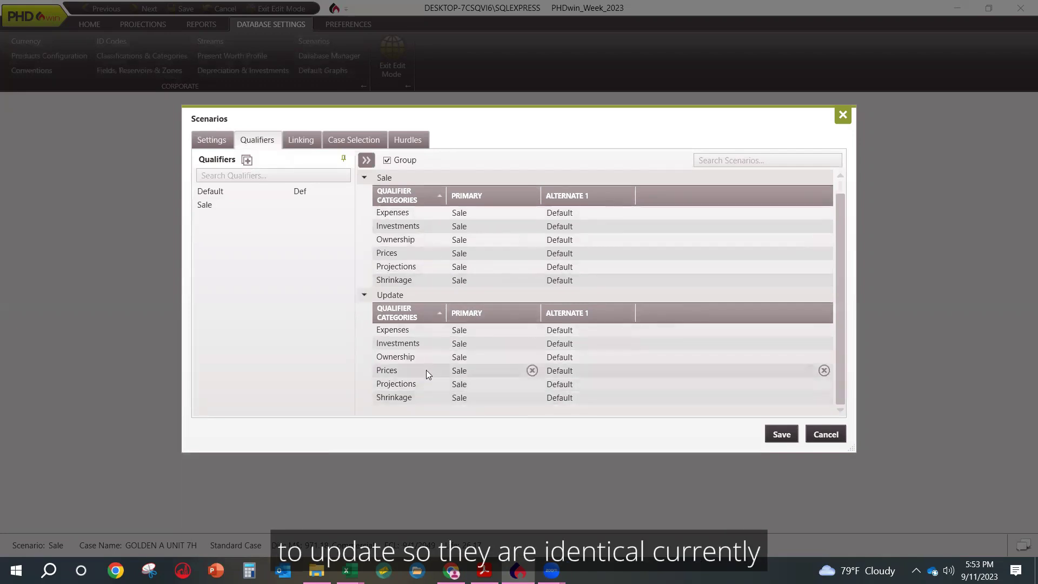
Add a new qualifier named Update to the qualifier list.
{"action": "left_click", "coordinate": [247, 160]}
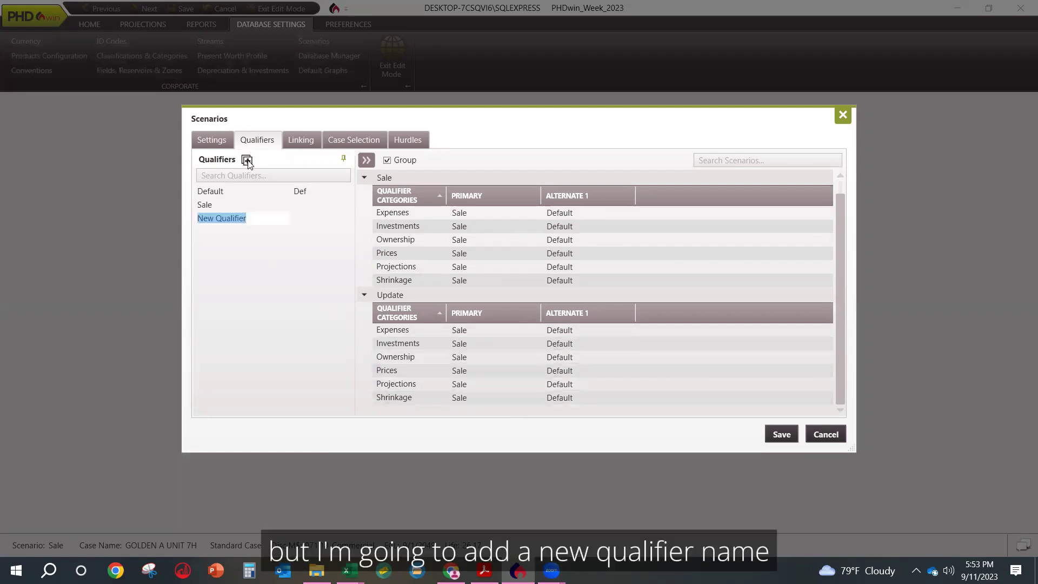
{"action": "type", "text": "Qualifier"}
{"action": "key", "text": "BackSpace"}
{"action": "key", "text": "BackSpace"}
{"action": "key", "text": "BackSpace"}
{"action": "key", "text": "BackSpace"}
{"action": "key", "text": "BackSpace"}
{"action": "key", "text": "BackSpace"}
{"action": "key", "text": "BackSpace"}
{"action": "key", "text": "BackSpace"}
{"action": "key", "text": "BackSpace"}
{"action": "type", "text": "Update"}
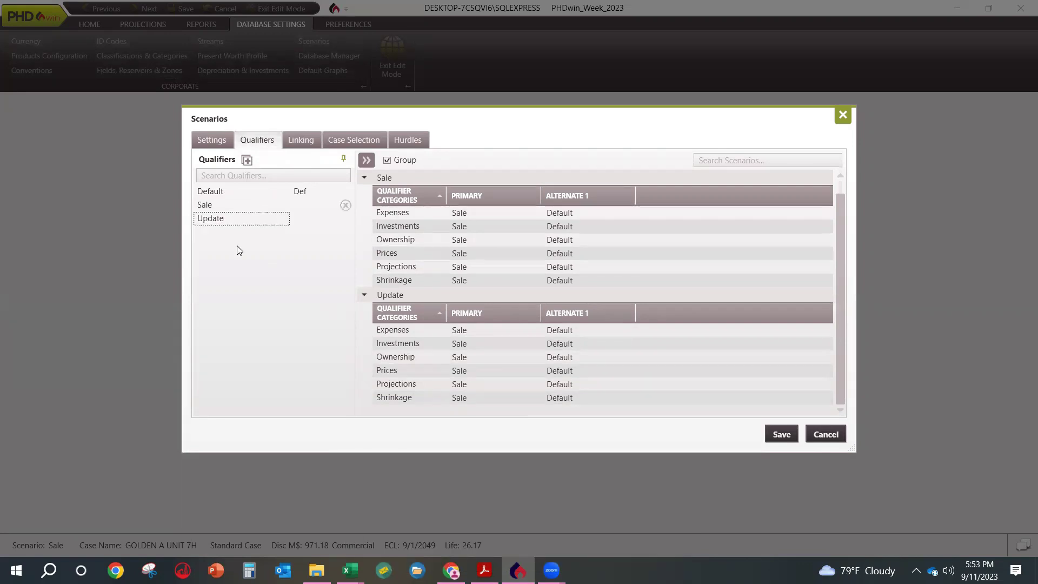
{"action": "key", "text": "Return"}
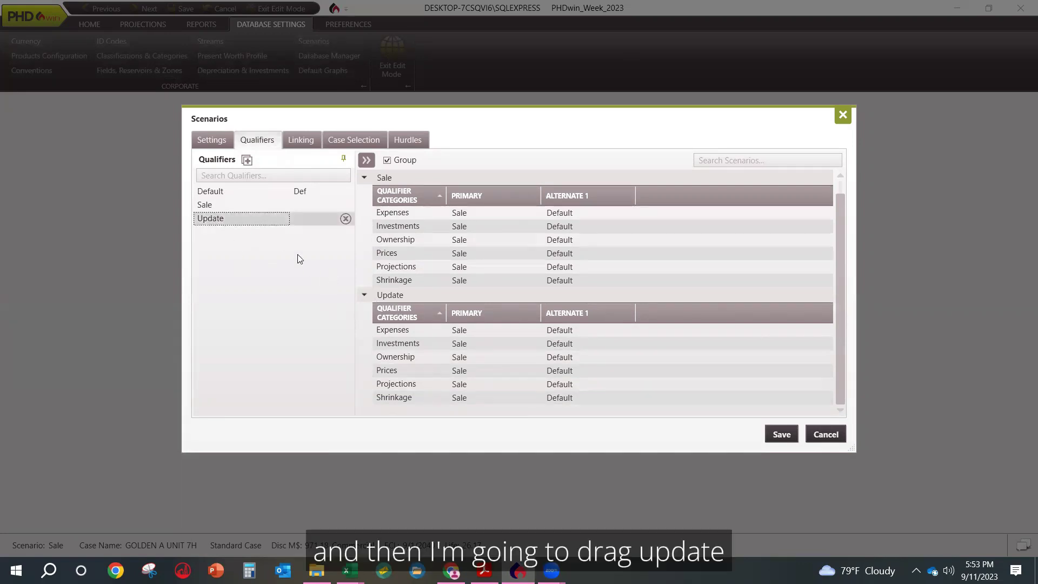
Assign the Update qualifier as primary for all six categories of the Update scenario, from Expenses through Shrinkage.
{"action": "left_click_drag", "start_coordinate": [208, 218], "coordinate": [527, 335]}
{"action": "left_click_drag", "start_coordinate": [215, 220], "coordinate": [460, 343]}
{"action": "left_click_drag", "start_coordinate": [210, 220], "coordinate": [458, 358]}
{"action": "left_click_drag", "start_coordinate": [214, 221], "coordinate": [479, 373]}
{"action": "left_click_drag", "start_coordinate": [210, 220], "coordinate": [460, 384]}
{"action": "left_click_drag", "start_coordinate": [208, 219], "coordinate": [475, 403]}
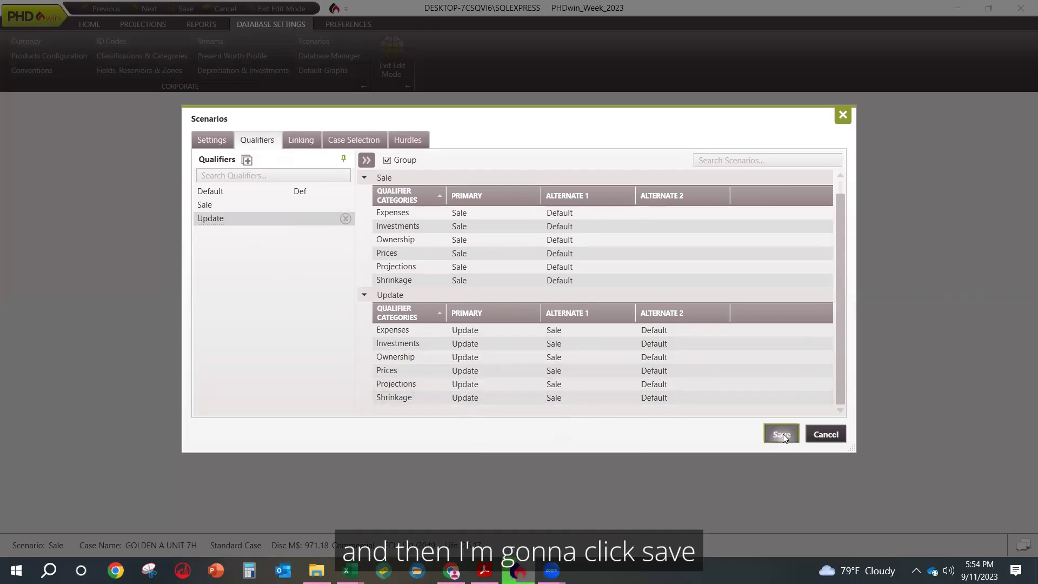
Save the scenario qualifiers, leaving edit mode, and make Update the active scenario.
{"action": "left_click", "coordinate": [770, 439]}
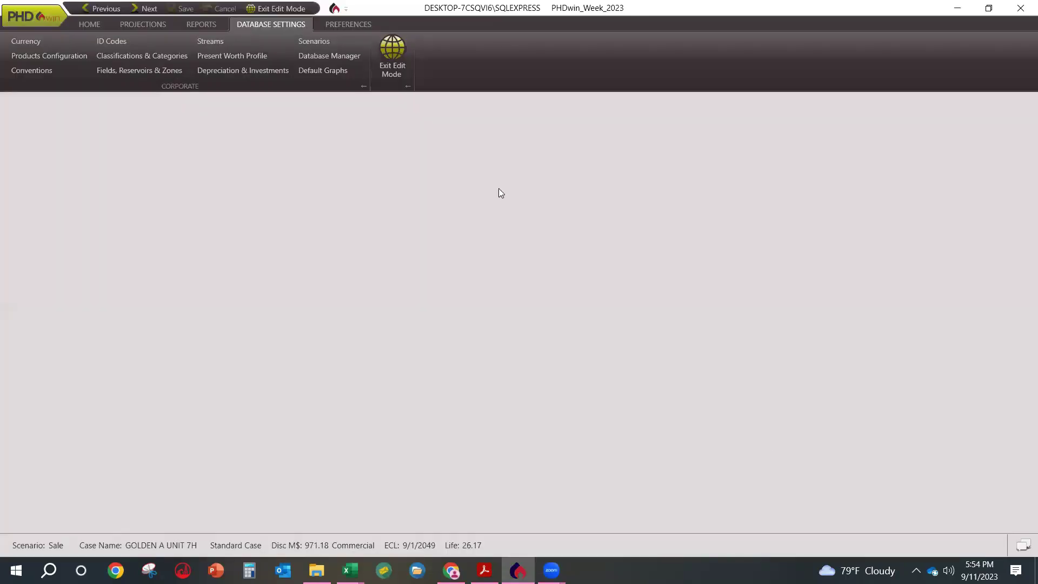
{"action": "left_click", "coordinate": [392, 66]}
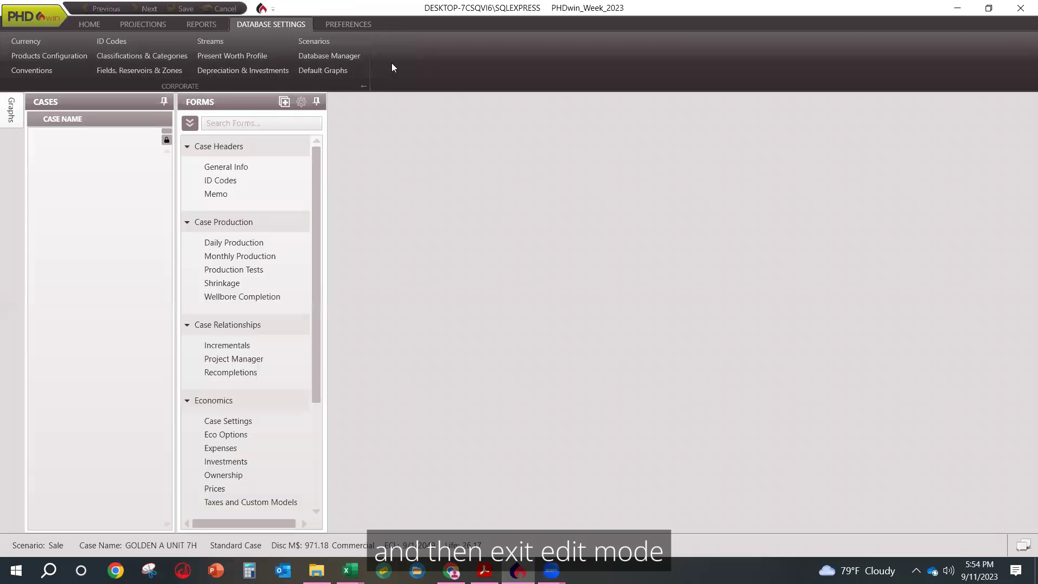
{"action": "left_click", "coordinate": [90, 25]}
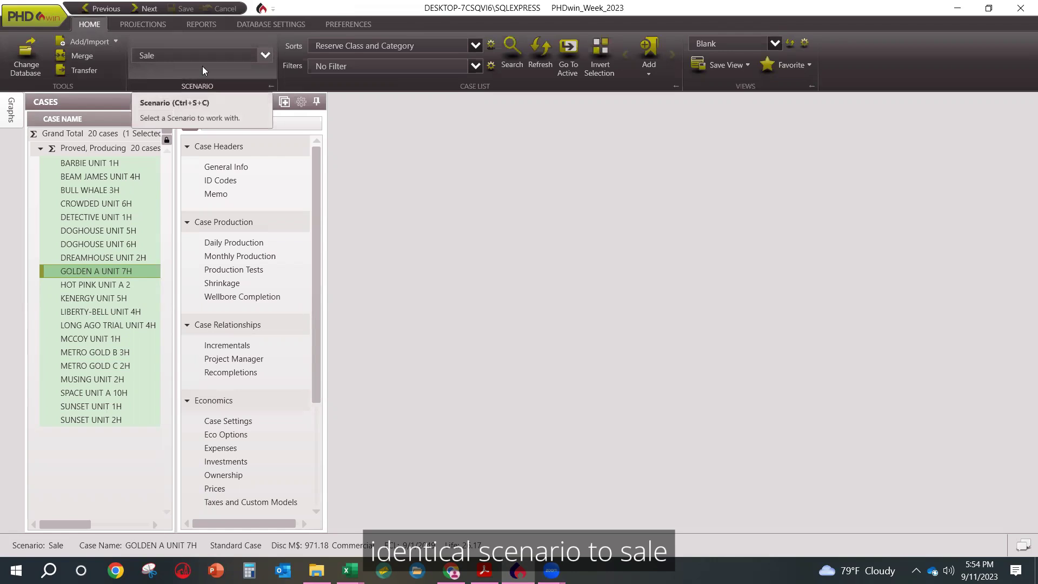
{"action": "left_click", "coordinate": [264, 56]}
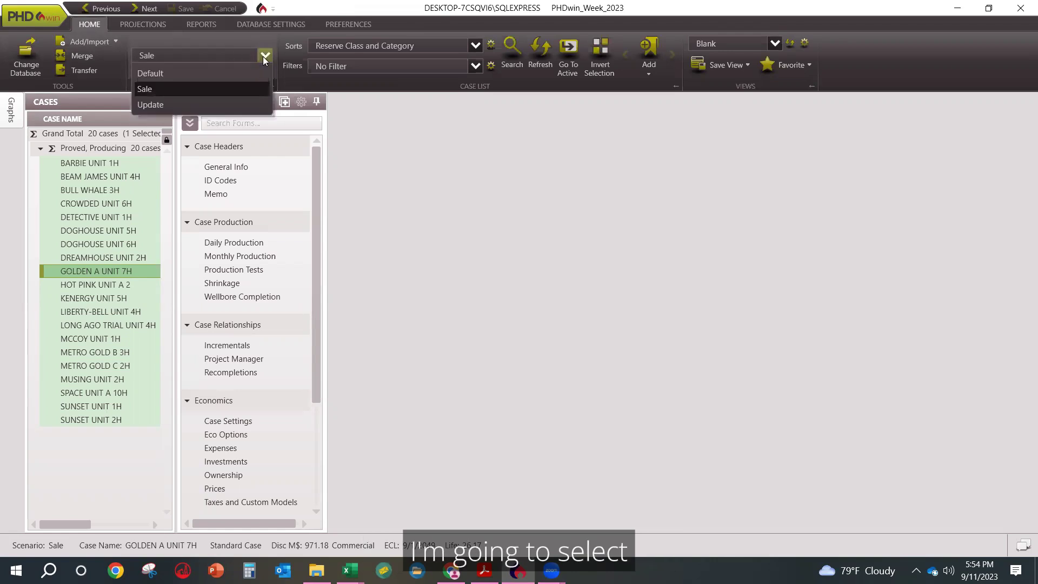
{"action": "left_click", "coordinate": [229, 105]}
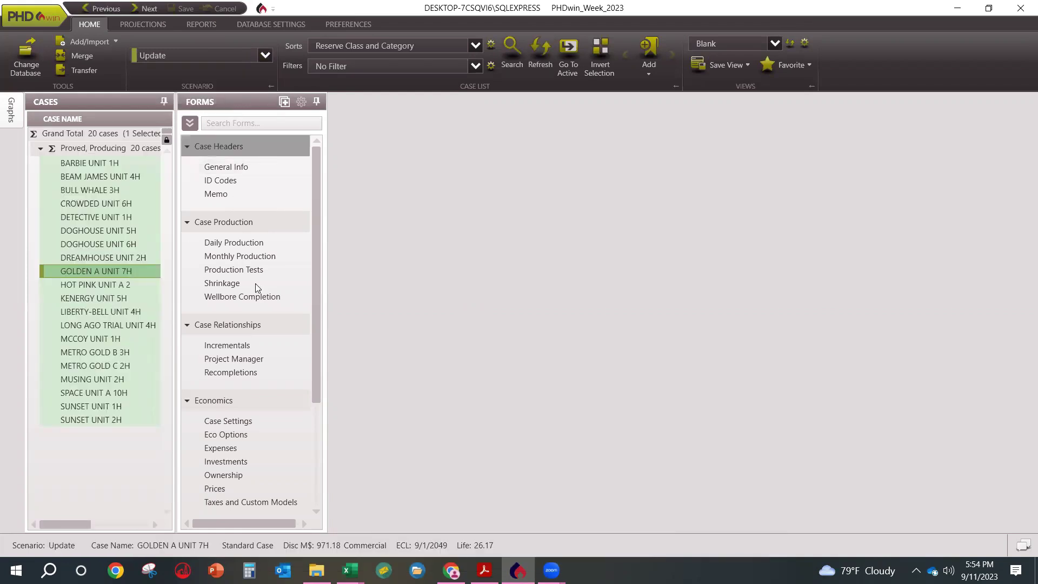
Check the gas and oil prices of GOLDEN A UNIT 7H, and load all cases into the Global Editor.
{"action": "left_click", "coordinate": [214, 489]}
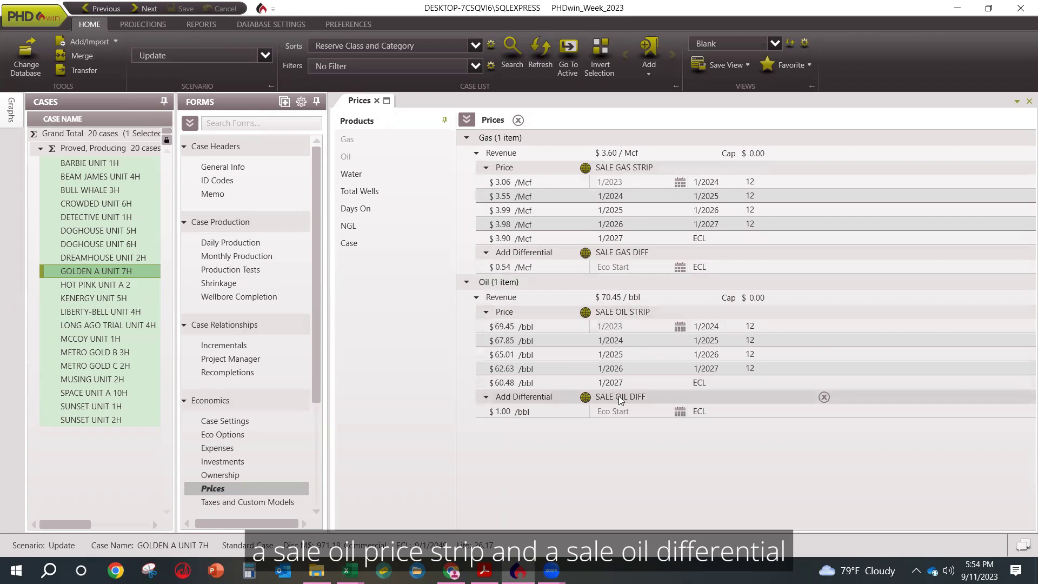
{"action": "left_click", "coordinate": [377, 101]}
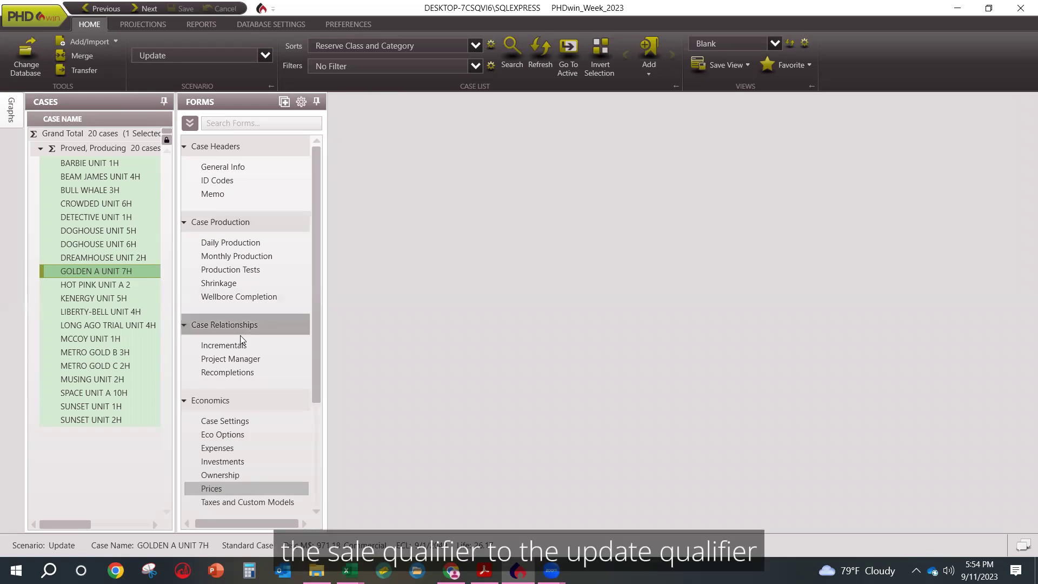
{"action": "scroll", "coordinate": [237, 329], "scroll_direction": "down", "scroll_amount": 3}
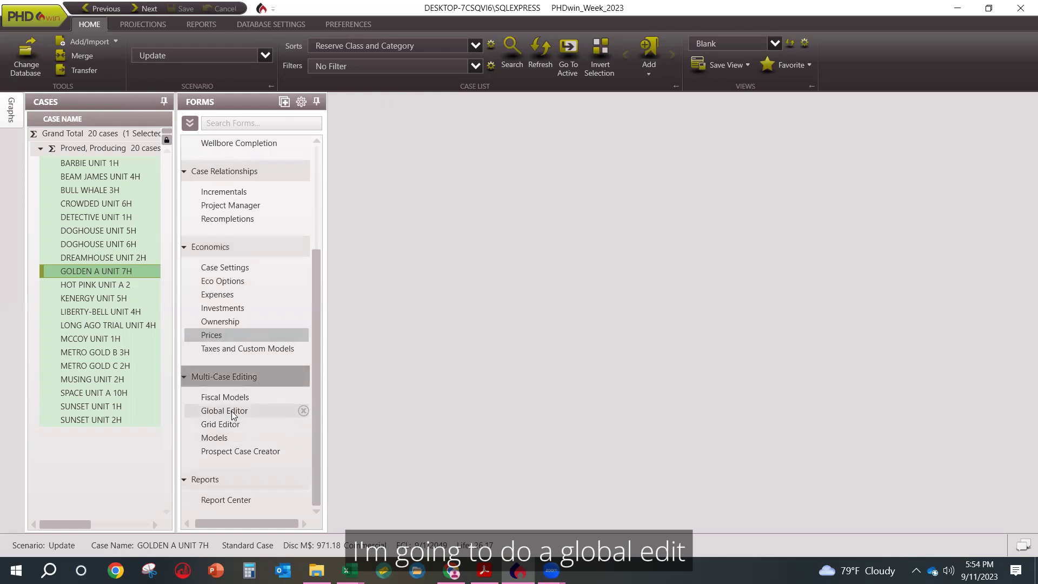
{"action": "left_click", "coordinate": [231, 410]}
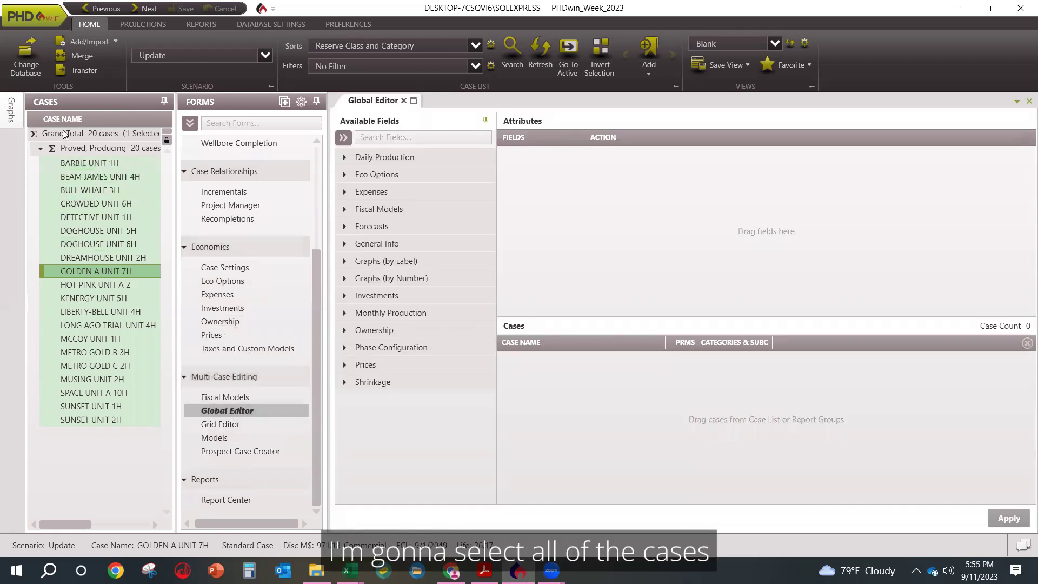
{"action": "left_click_drag", "start_coordinate": [62, 131], "coordinate": [577, 389]}
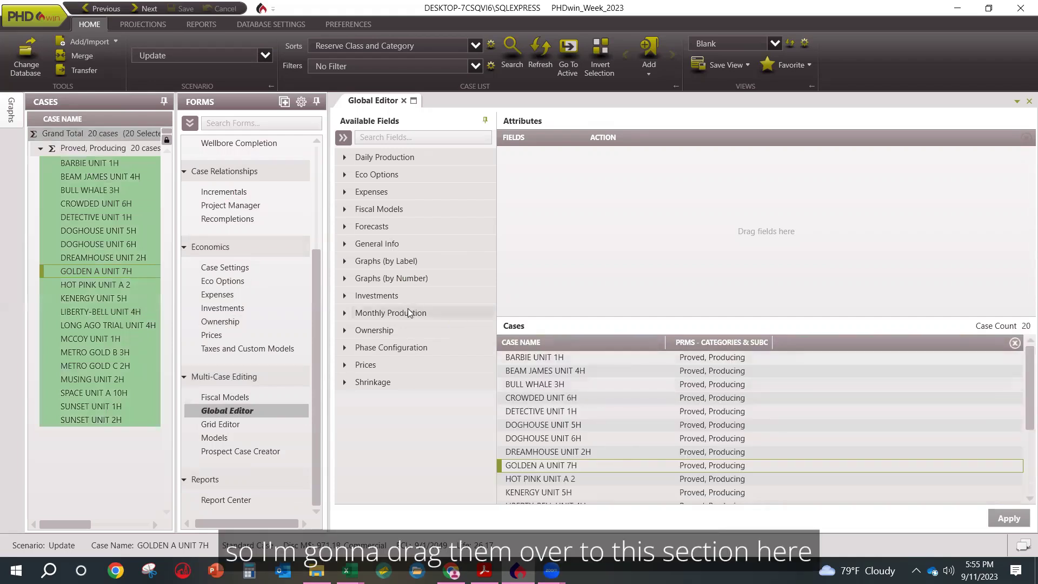
Apply a Prices Copy Qualifier edit from the Sale qualifier to all loaded cases and close the Global Editor.
{"action": "left_click", "coordinate": [345, 365]}
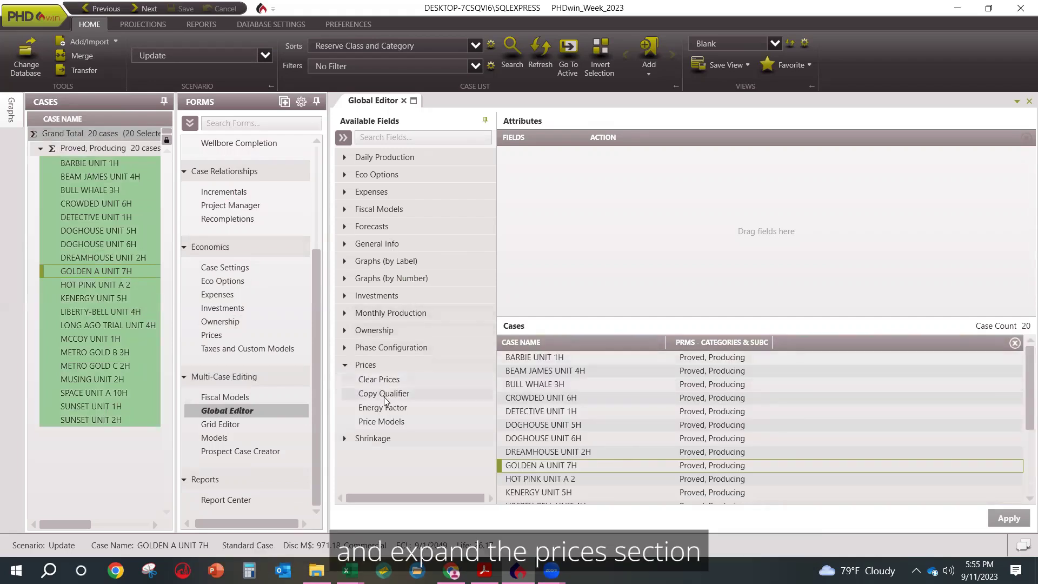
{"action": "left_click_drag", "start_coordinate": [384, 400], "coordinate": [568, 227]}
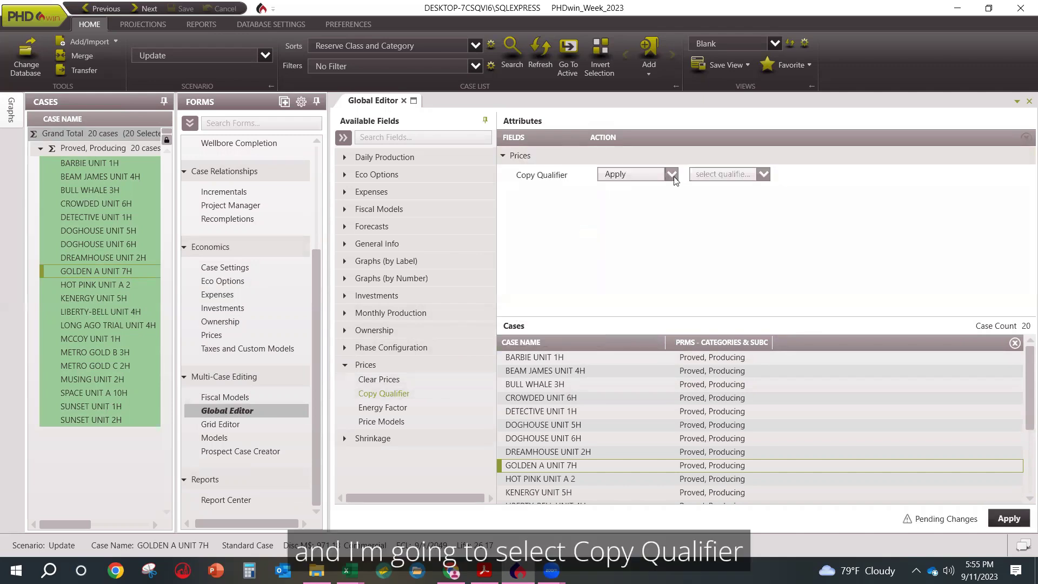
{"action": "left_click", "coordinate": [753, 177]}
{"action": "left_click", "coordinate": [735, 194]}
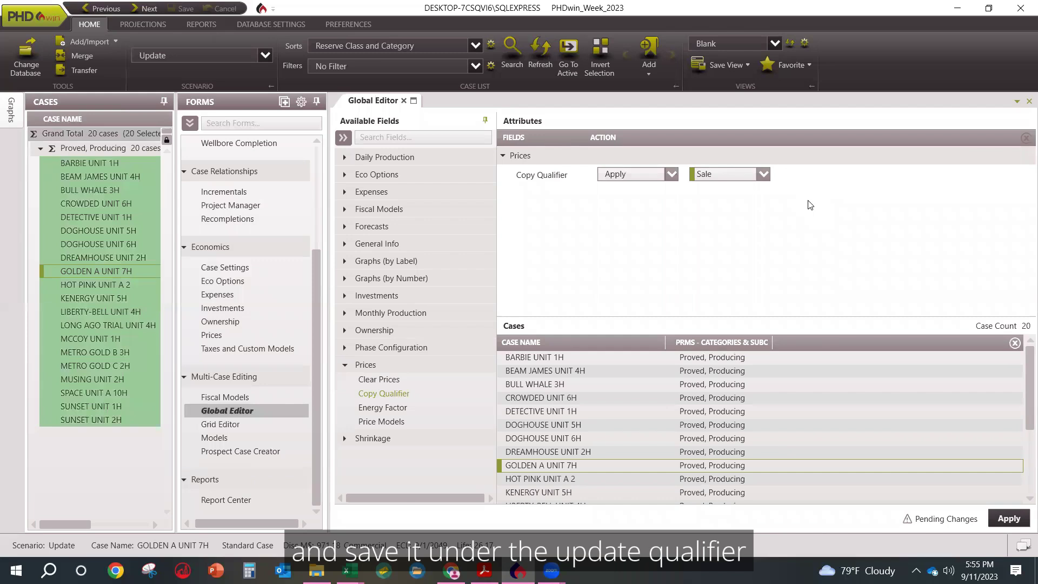
{"action": "left_click", "coordinate": [1008, 518]}
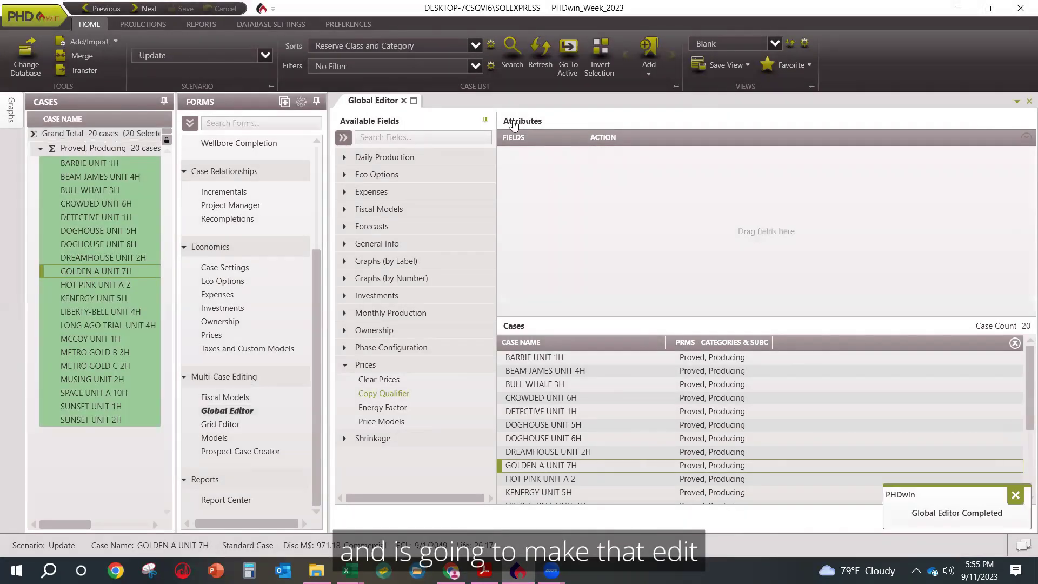
{"action": "left_click", "coordinate": [404, 101]}
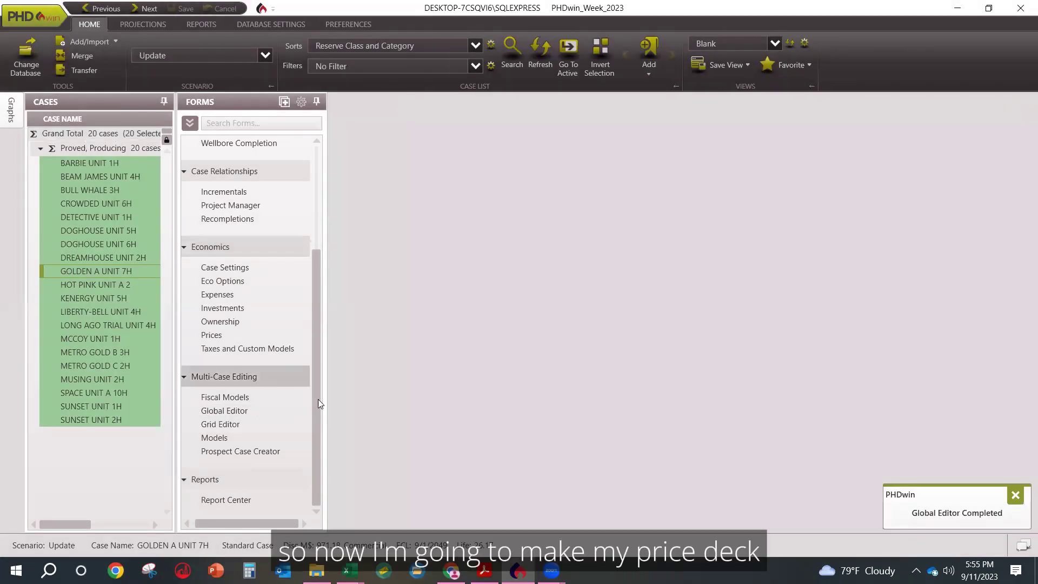
Add a gas price model named Update Gas to the price and expense models.
{"action": "left_click", "coordinate": [228, 438]}
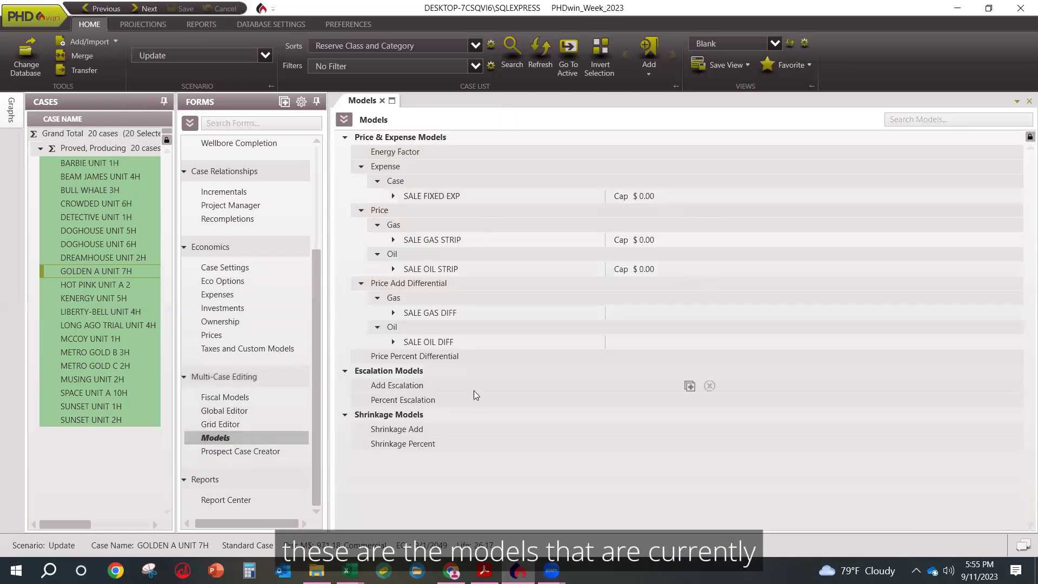
{"action": "left_click", "coordinate": [361, 167]}
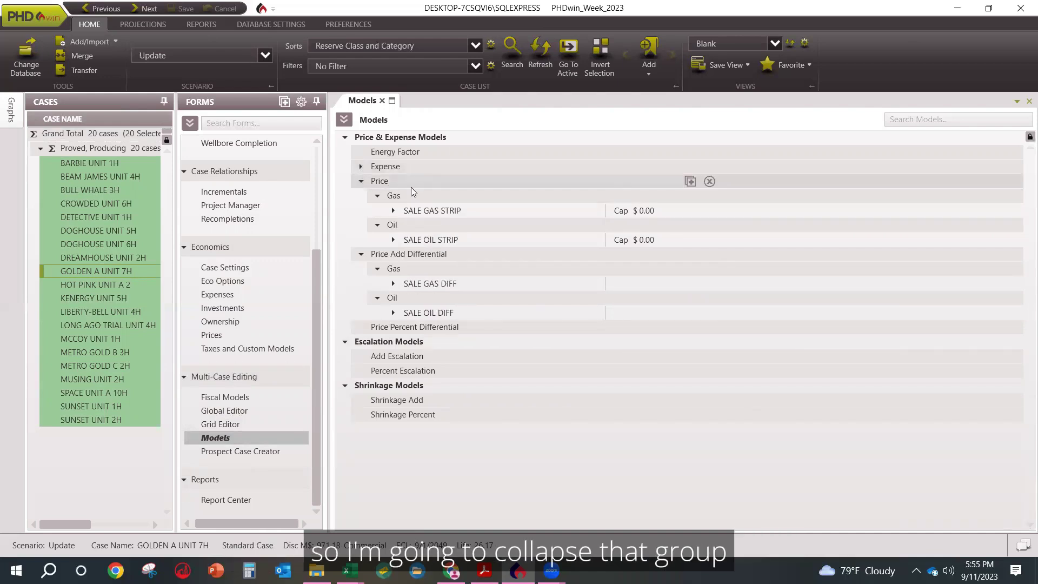
{"action": "left_click", "coordinate": [691, 181]}
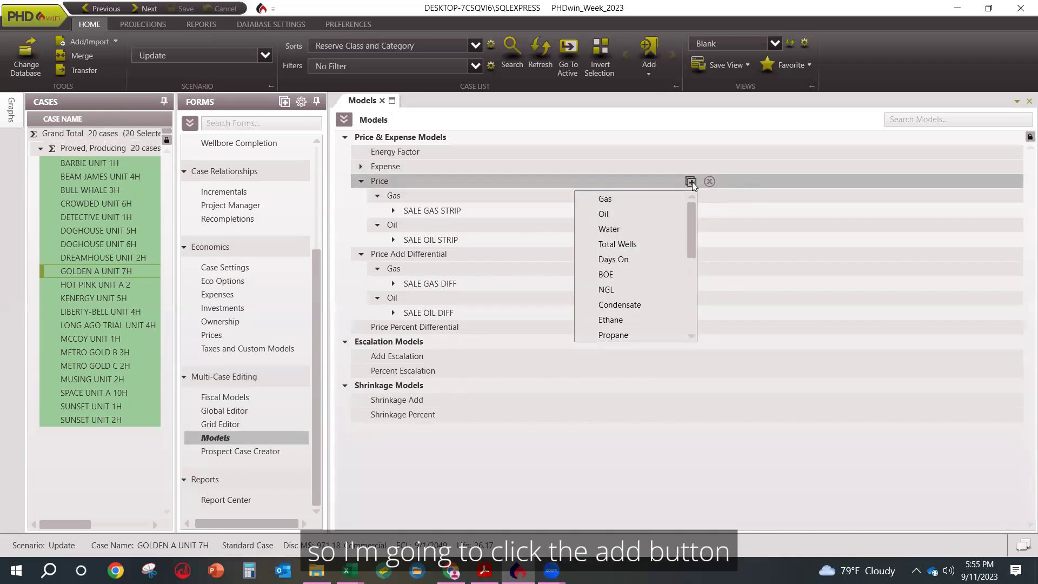
{"action": "left_click", "coordinate": [616, 199]}
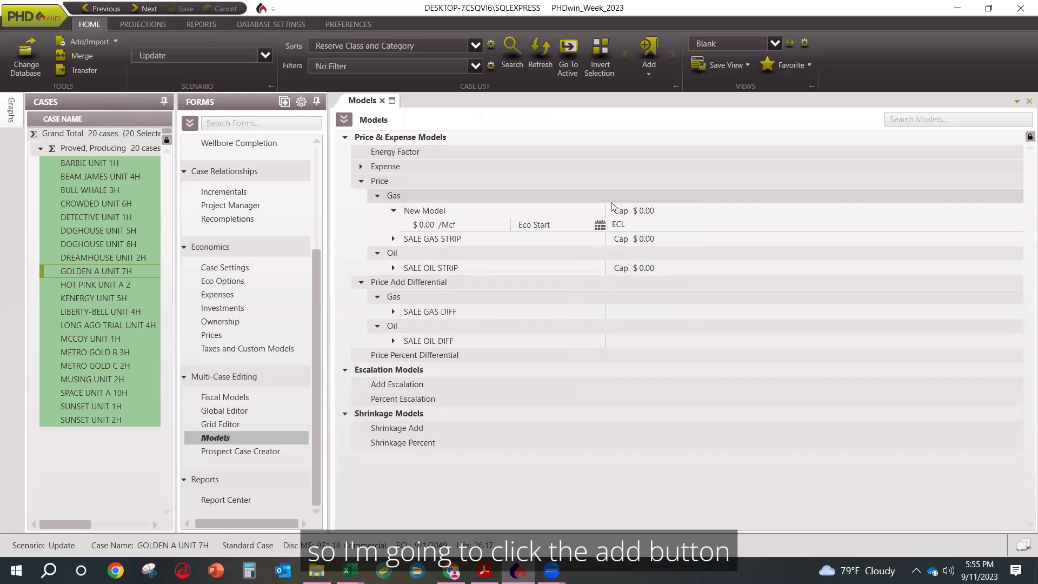
{"action": "double_click", "coordinate": [431, 210]}
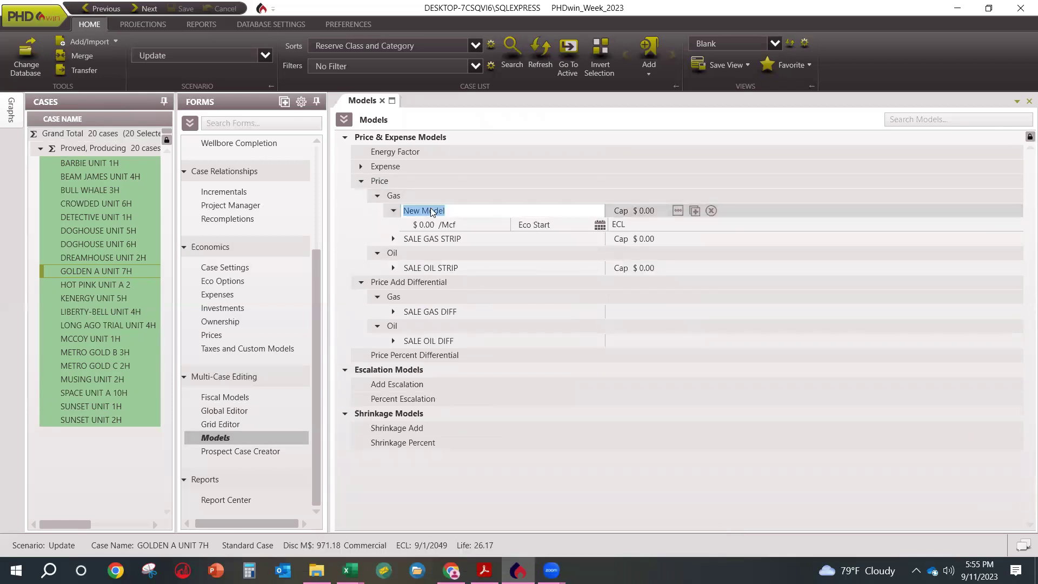
{"action": "type", "text": "Update Gas"}
{"action": "key", "text": "Return"}
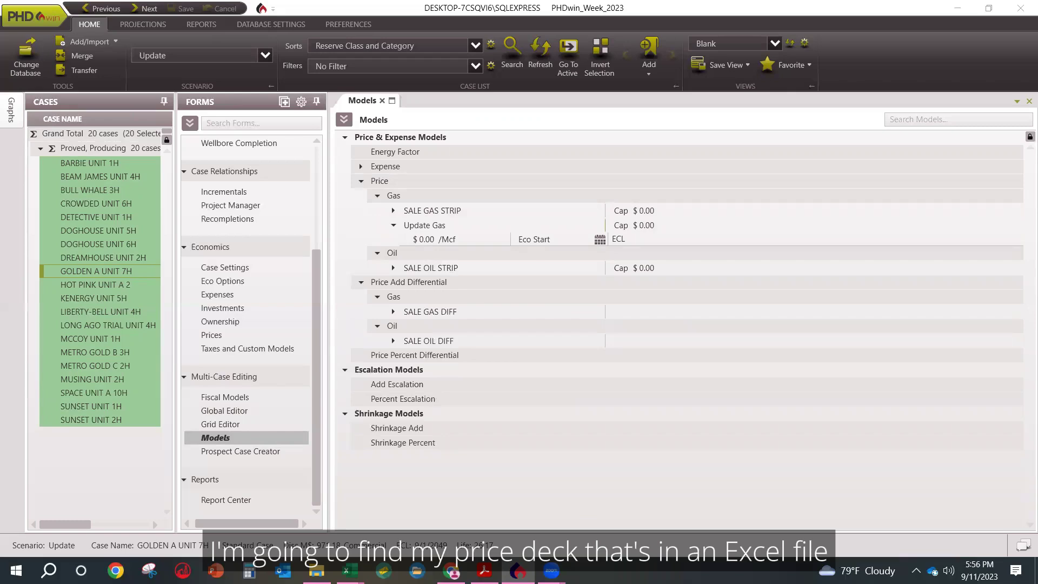
Copy the 2023 to 2027 average gas prices from the NYMEX workbook in Excel into the Update Gas model in PHDwin.
{"action": "left_click", "coordinate": [350, 570]}
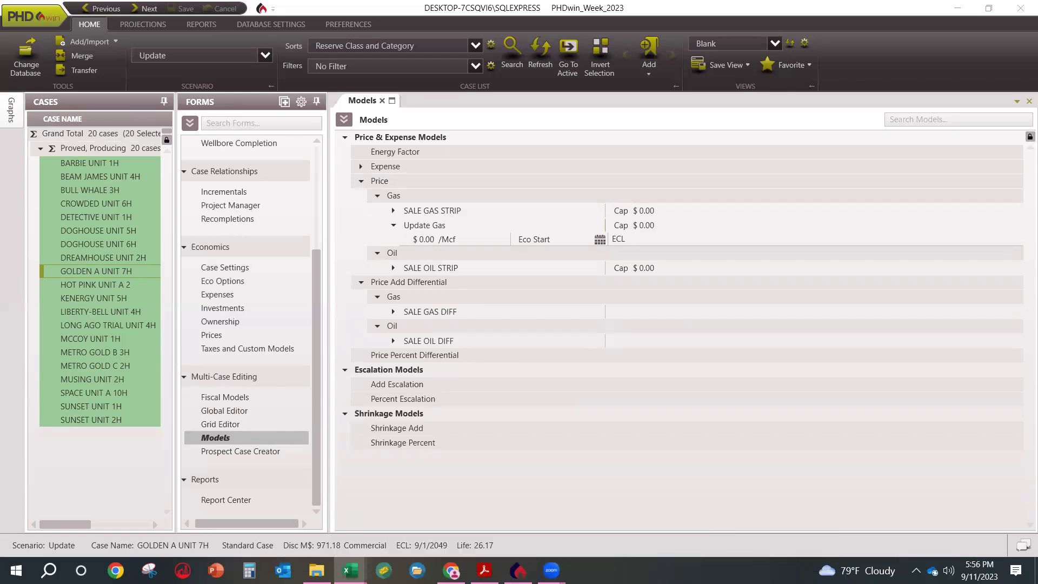
{"action": "left_click_drag", "start_coordinate": [887, 143], "coordinate": [888, 147]}
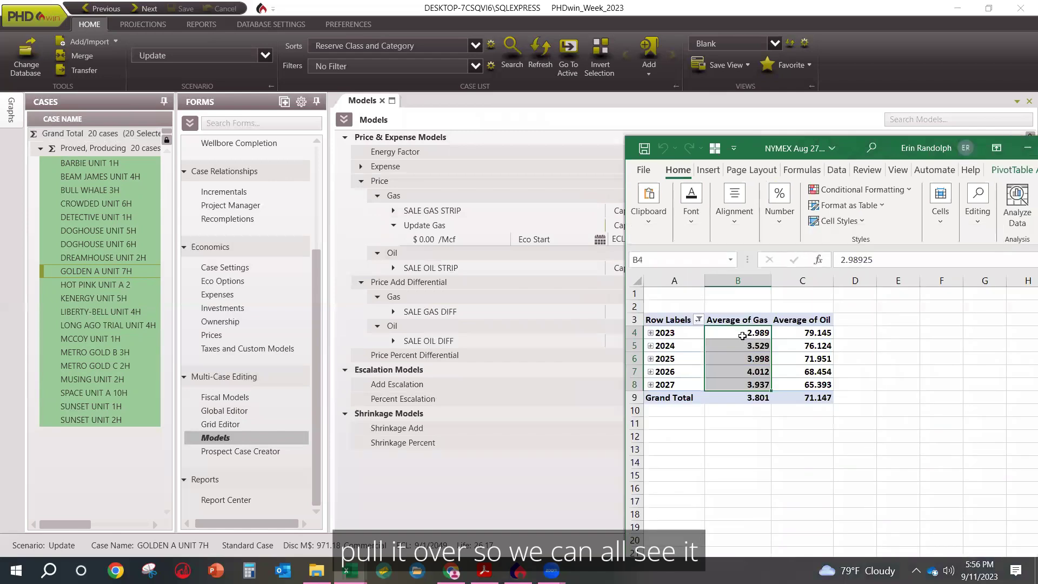
{"action": "key", "text": "ctrl+c"}
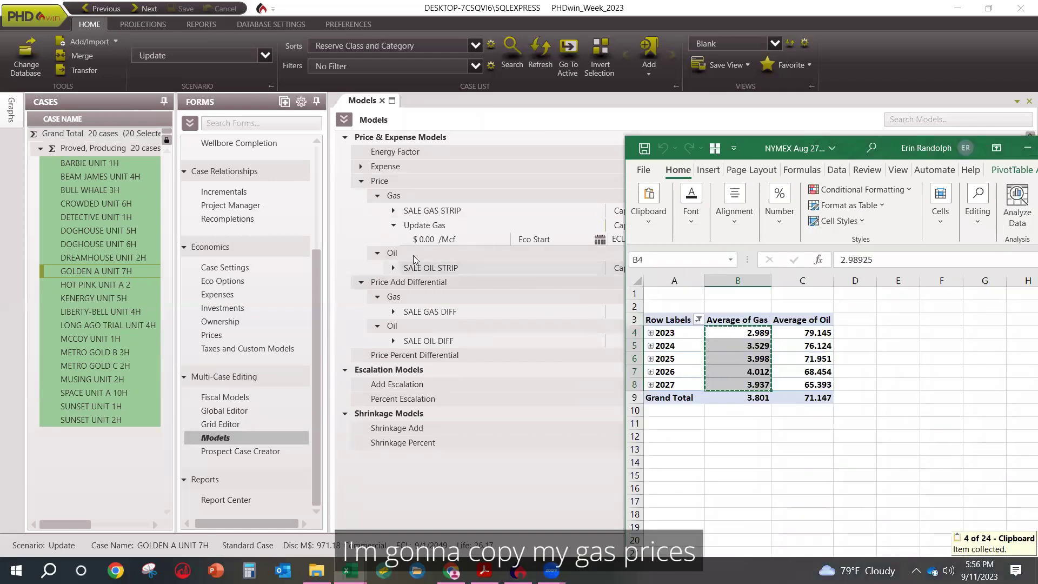
{"action": "left_click", "coordinate": [424, 241]}
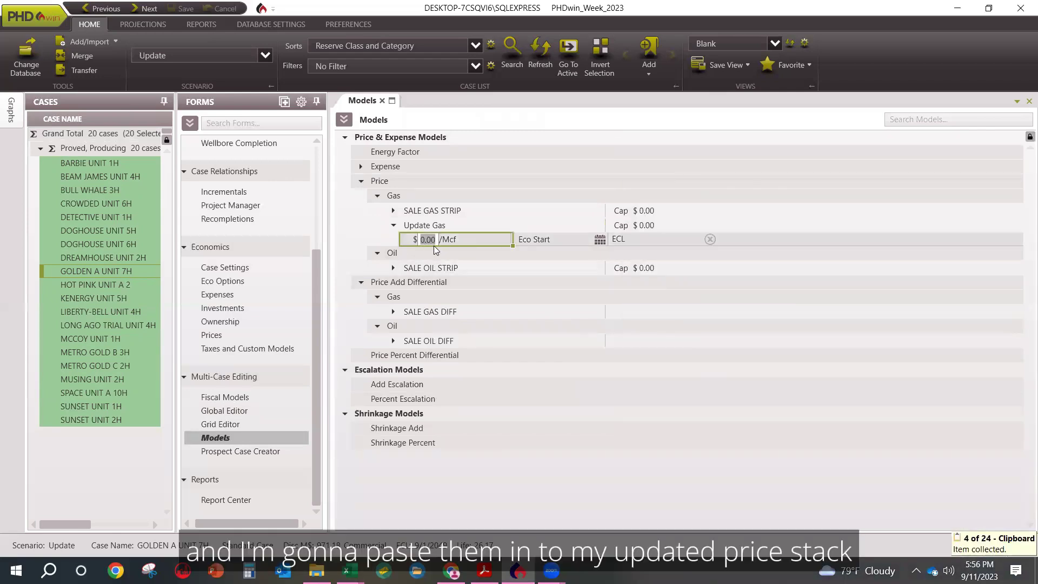
{"action": "key", "text": "ctrl+v"}
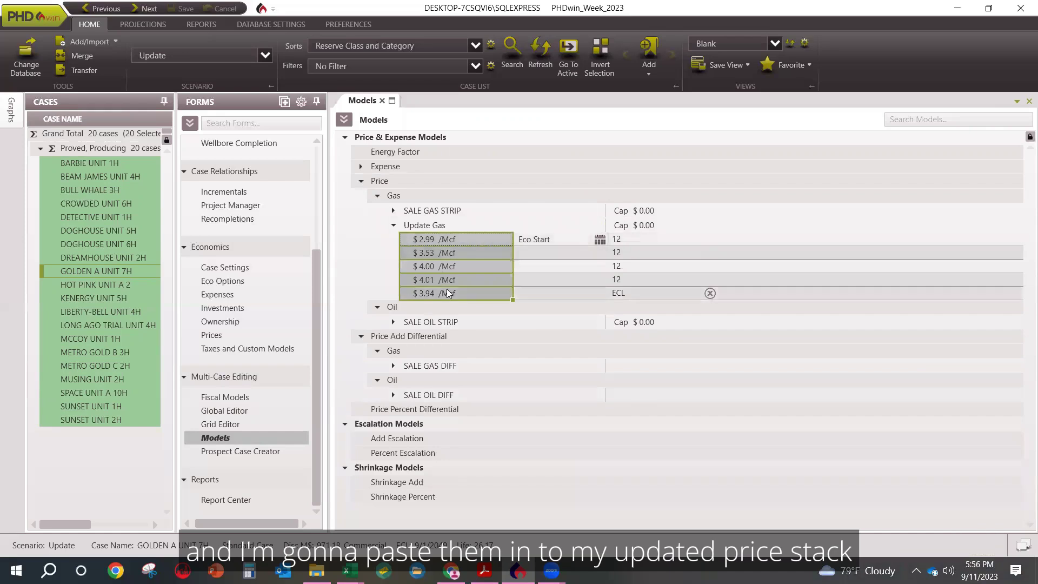
Set the start of the Update Gas prices to a hard date of 1/2023.
{"action": "left_click", "coordinate": [600, 240]}
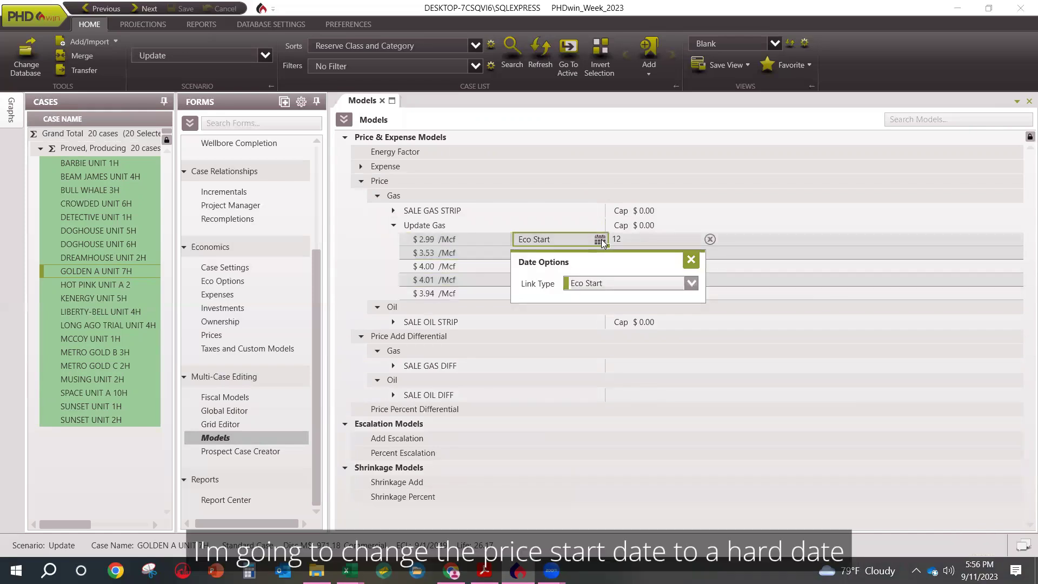
{"action": "left_click", "coordinate": [692, 283]}
{"action": "left_click", "coordinate": [586, 332]}
{"action": "left_click", "coordinate": [608, 307]}
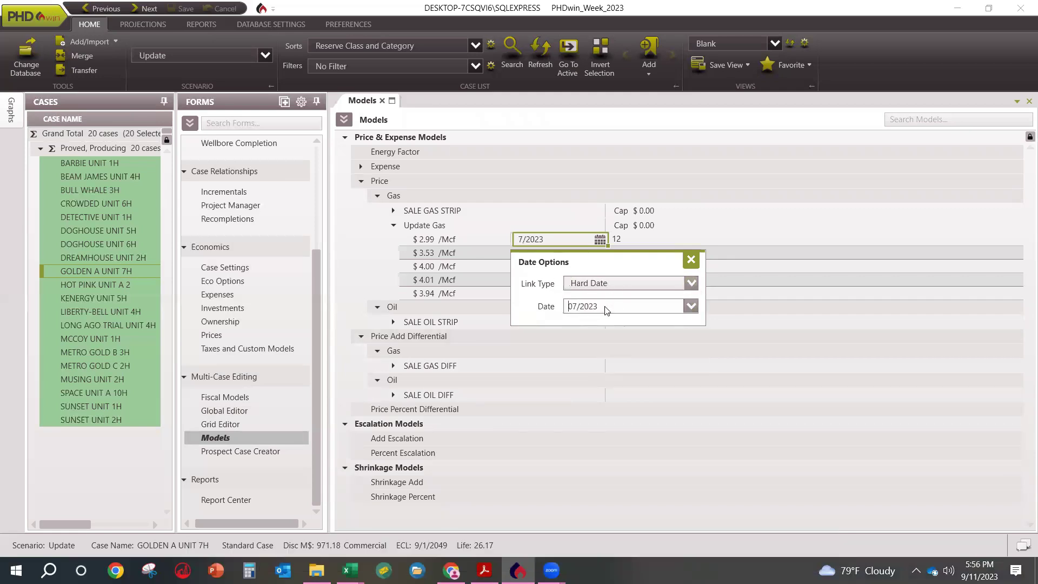
{"action": "type", "text": "1/2023"}
{"action": "key", "text": "Return"}
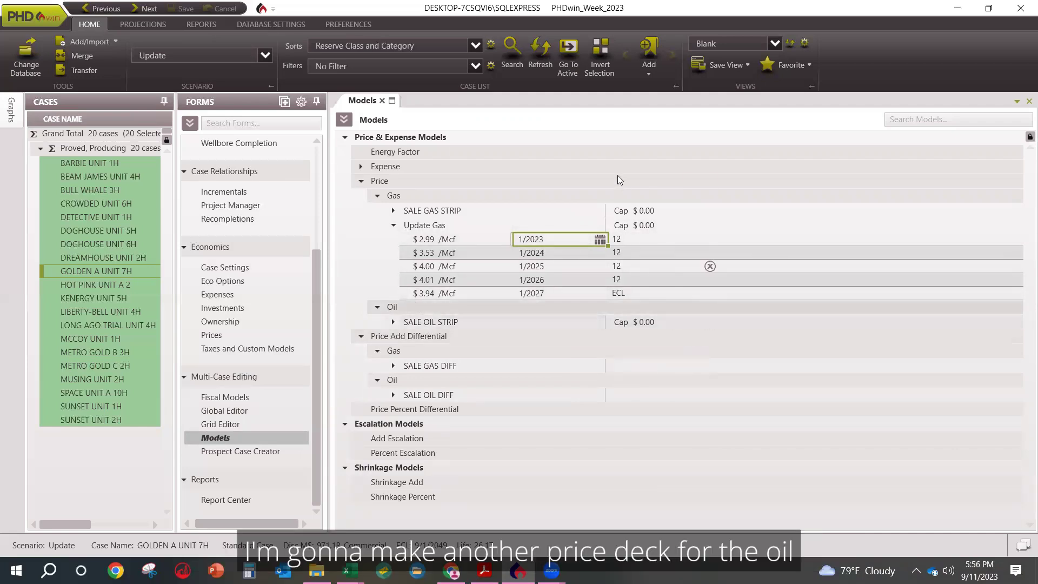
Add an oil price model named Update Oil.
{"action": "left_click", "coordinate": [689, 182]}
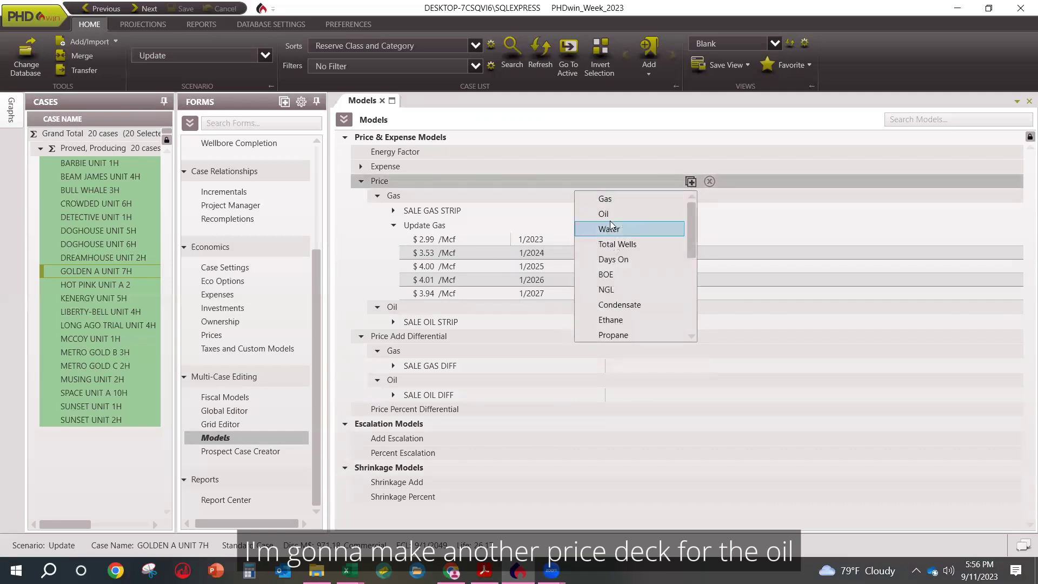
{"action": "left_click", "coordinate": [614, 212]}
{"action": "double_click", "coordinate": [431, 321]}
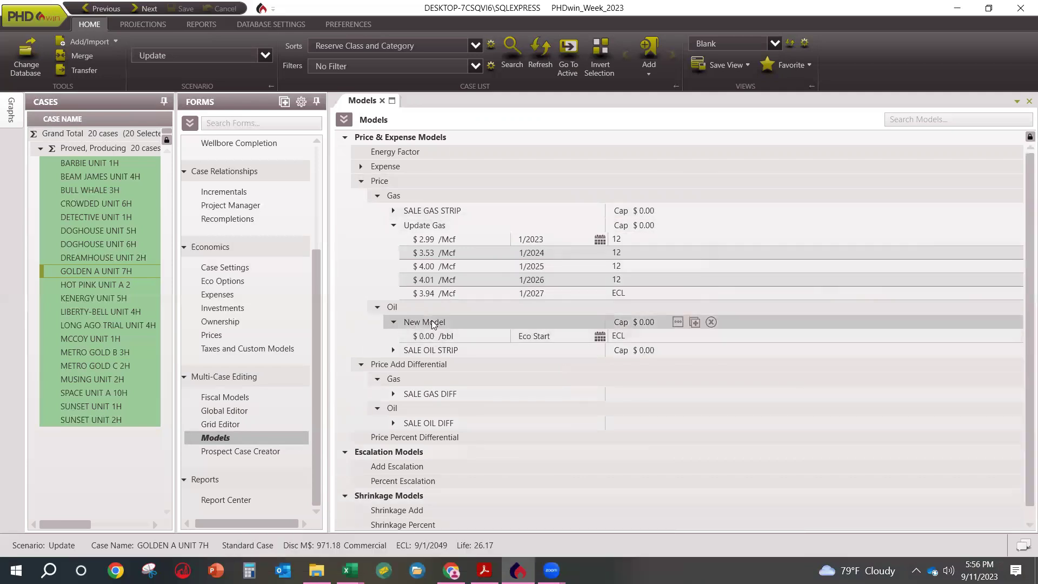
{"action": "type", "text": "Update"}
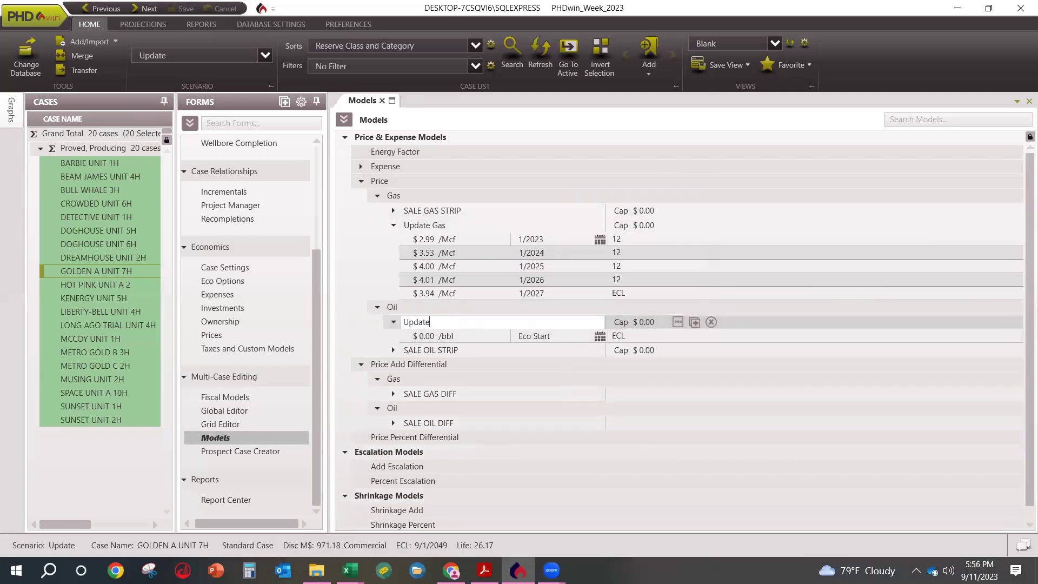
{"action": "type", "text": " Oil"}
{"action": "key", "text": "Return"}
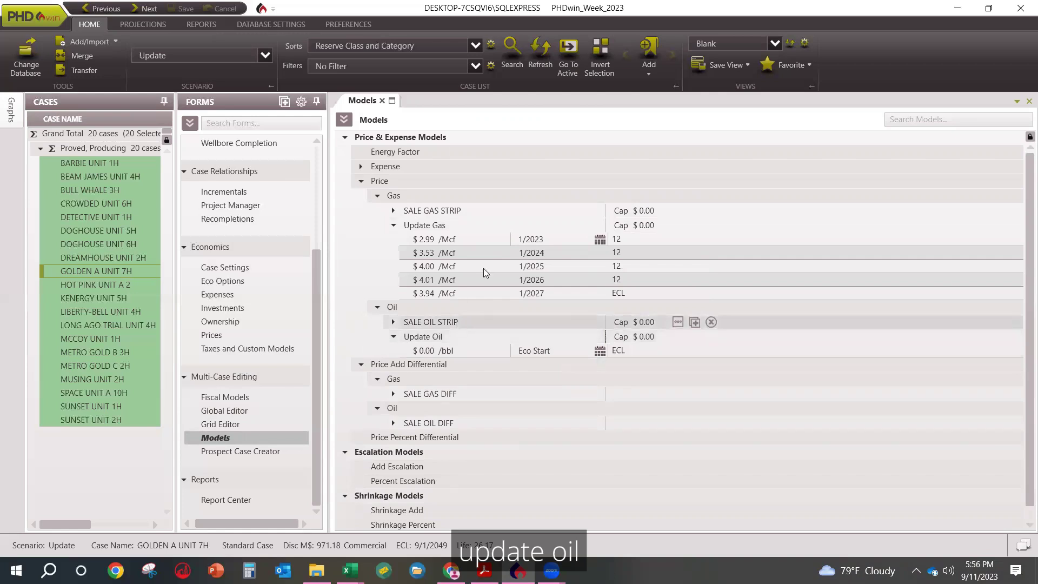
Copy the 2023 to 2027 average oil prices from the NYMEX workbook in Excel into the Update Oil model in PHDwin.
{"action": "key", "text": "alt+Tab"}
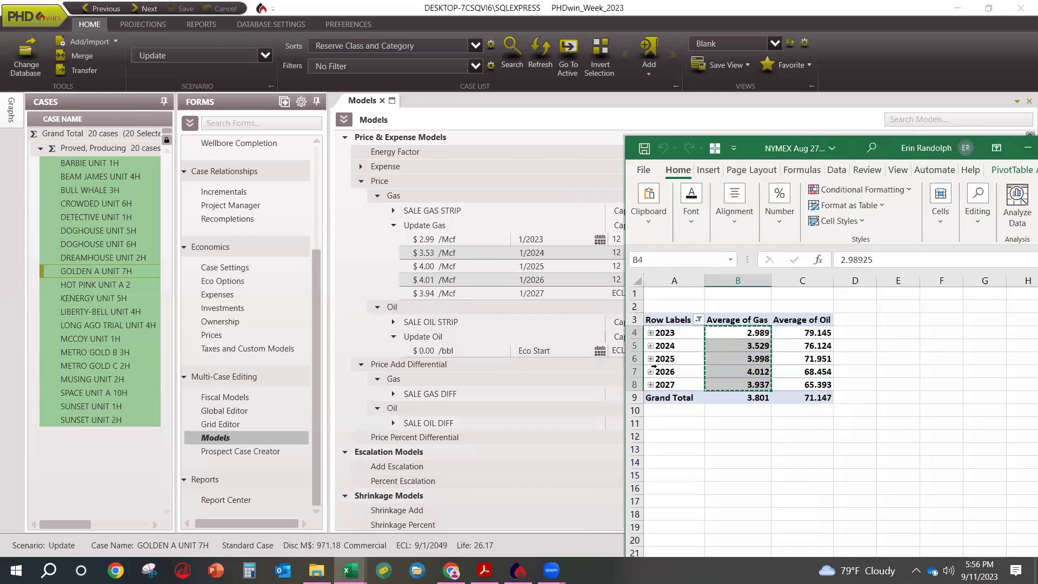
{"action": "left_click_drag", "start_coordinate": [811, 333], "coordinate": [814, 384]}
{"action": "key", "text": "ctrl+c"}
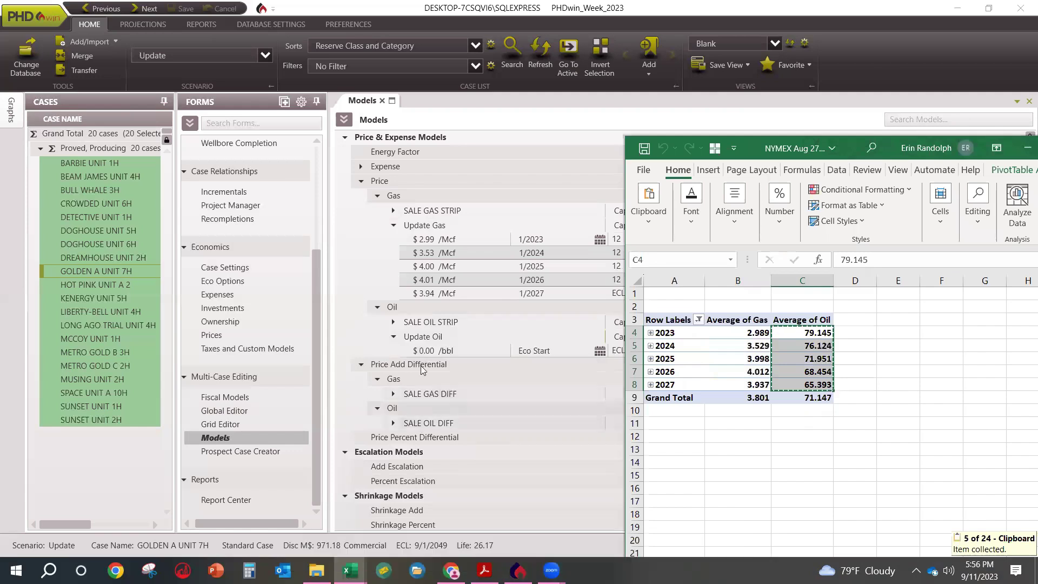
{"action": "left_click", "coordinate": [424, 349]}
{"action": "left_click", "coordinate": [425, 350]}
{"action": "key", "text": "ctrl+v"}
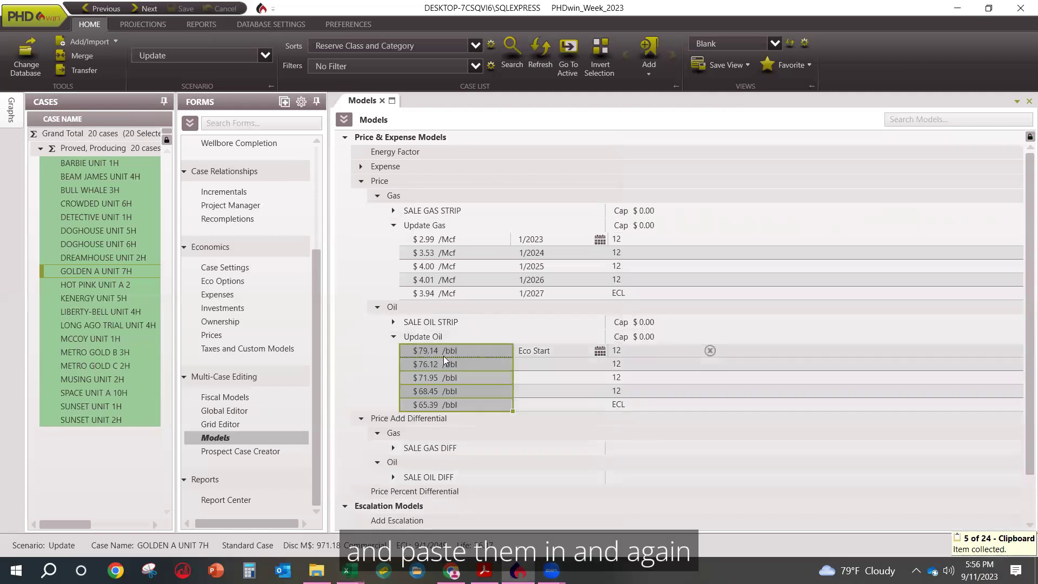
Set the start of the Update Oil prices to a hard date of 1/2023.
{"action": "left_click", "coordinate": [600, 353]}
{"action": "left_click", "coordinate": [600, 351]}
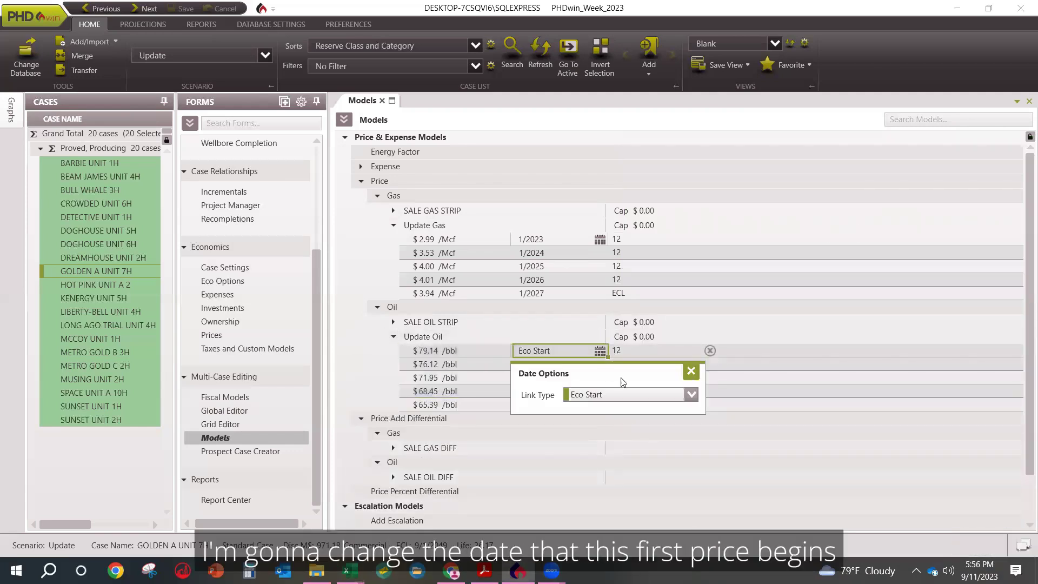
{"action": "left_click", "coordinate": [692, 394]}
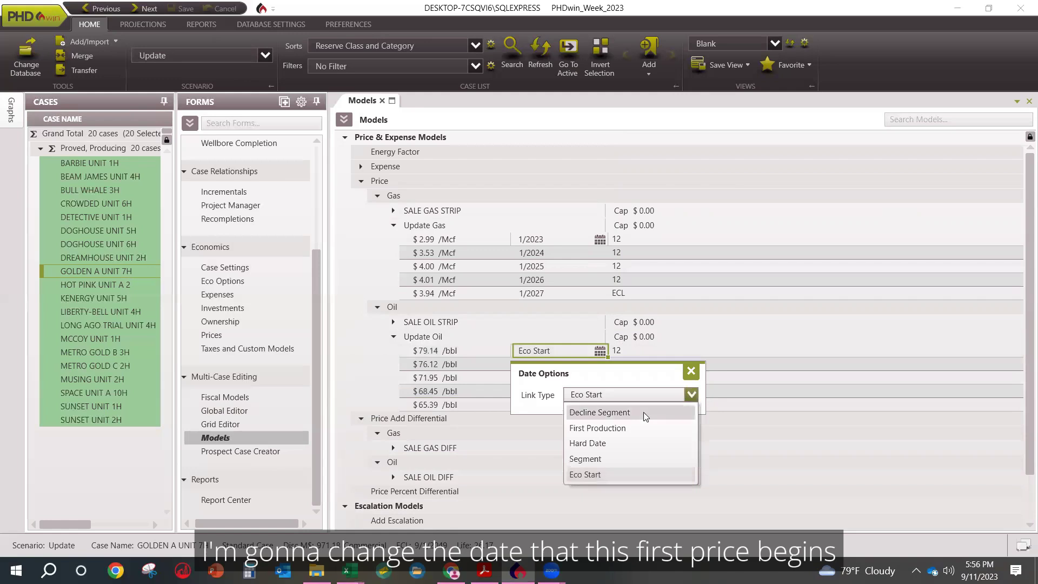
{"action": "left_click", "coordinate": [625, 443]}
{"action": "left_click", "coordinate": [611, 415]}
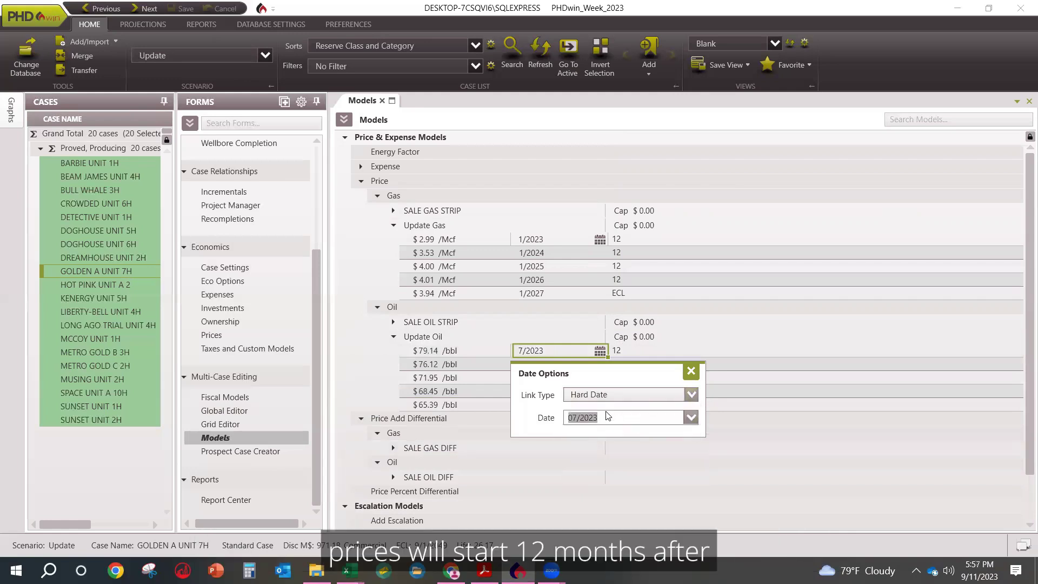
{"action": "type", "text": "1/2023"}
{"action": "key", "text": "Return"}
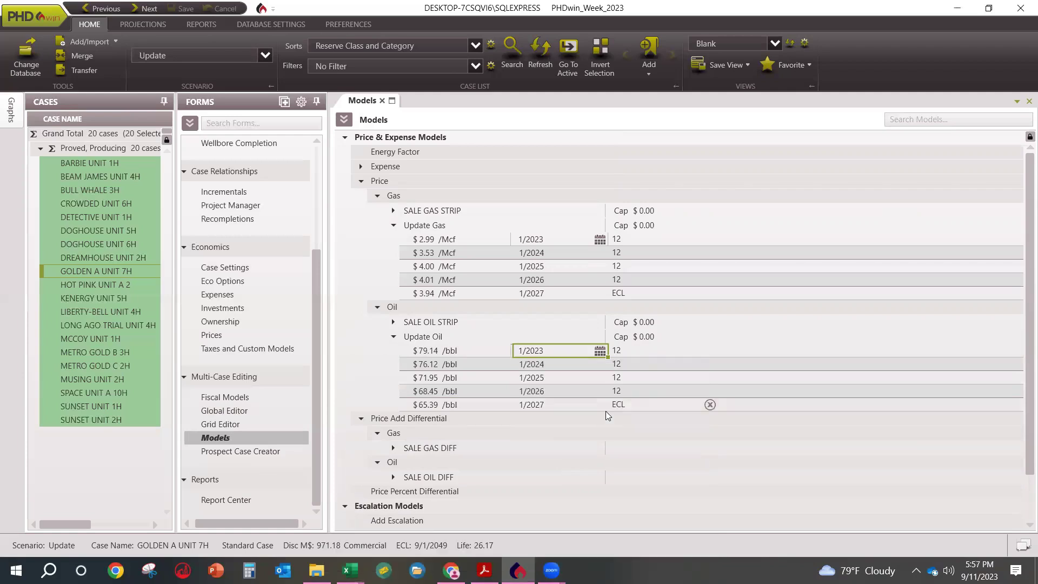
{"action": "left_click", "coordinate": [635, 352]}
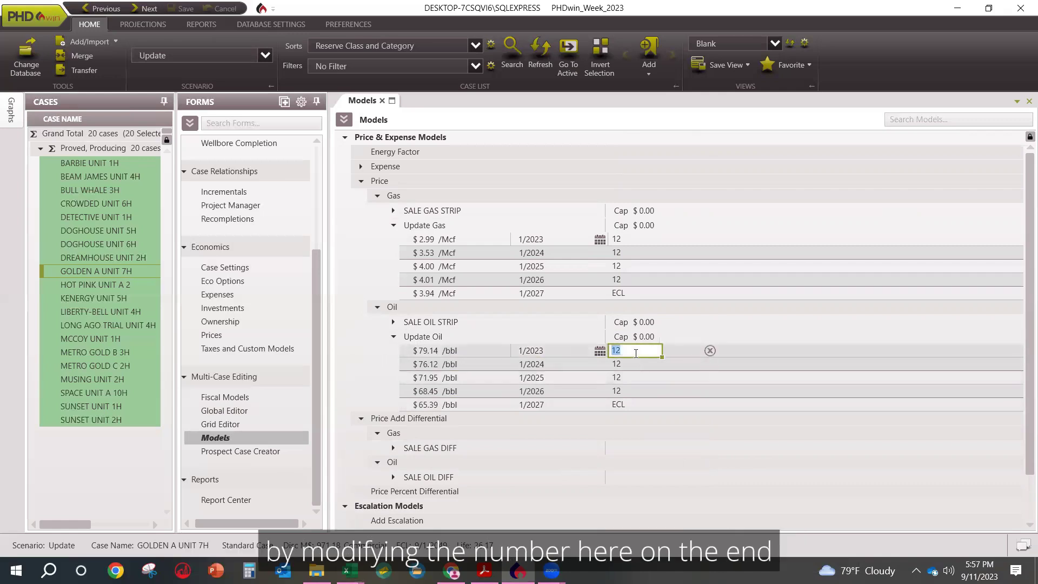
{"action": "left_click", "coordinate": [633, 368]}
{"action": "left_click", "coordinate": [633, 379]}
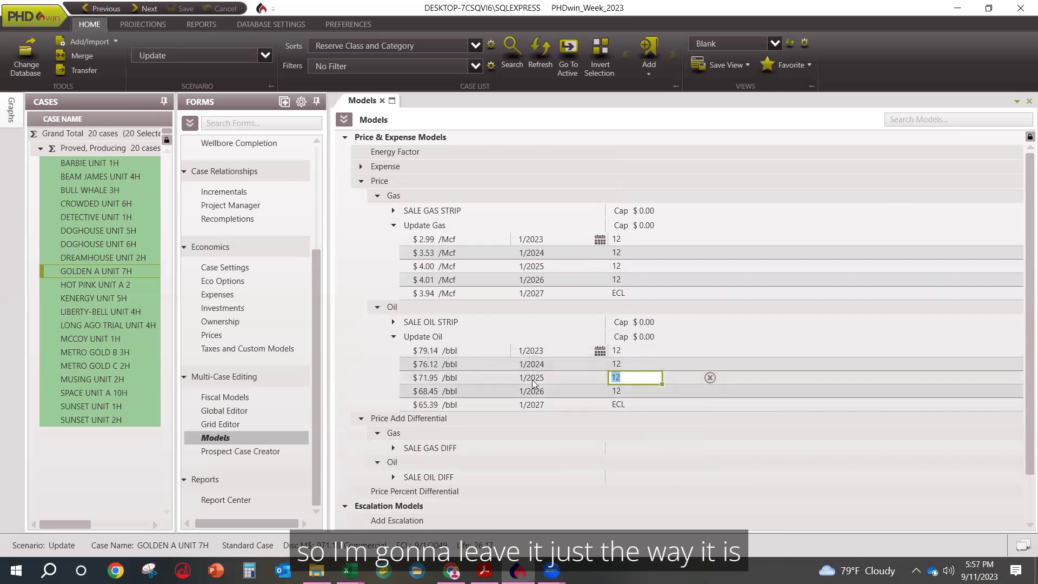
Close the models and add two Price Models fields to a new global edit of the selected cases.
{"action": "left_click", "coordinate": [384, 99]}
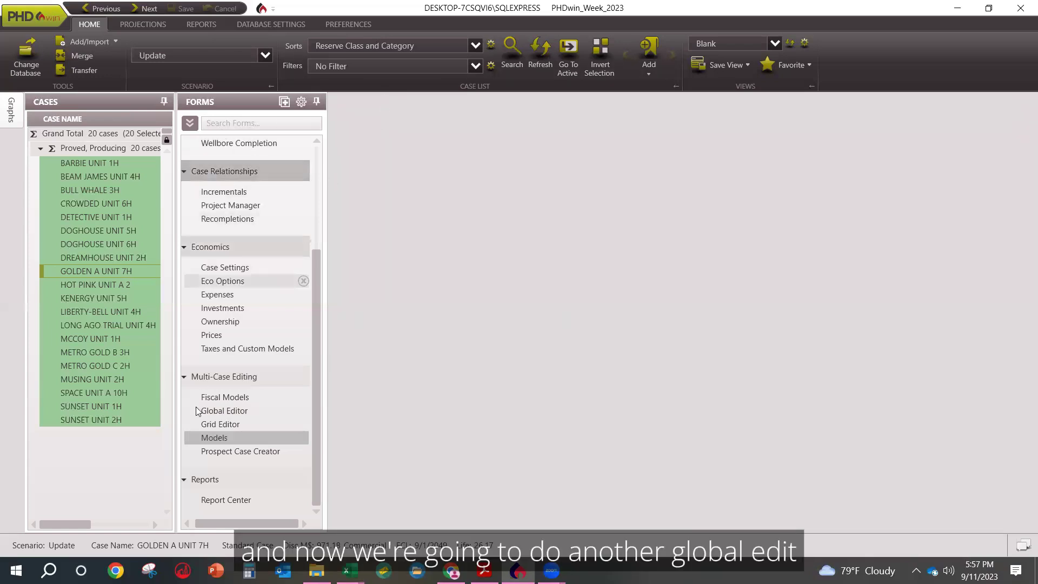
{"action": "left_click", "coordinate": [229, 411]}
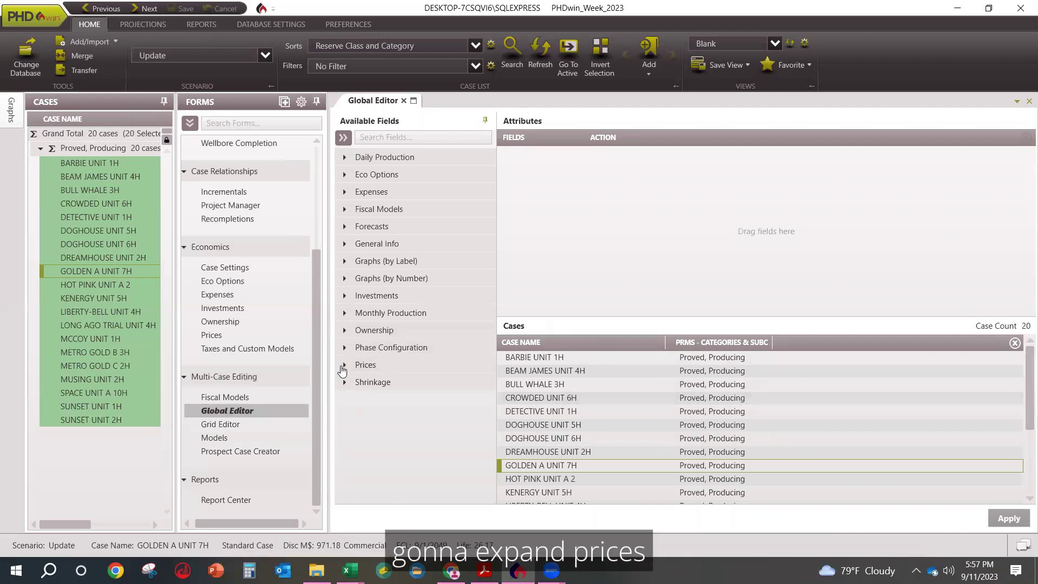
{"action": "left_click", "coordinate": [344, 365]}
{"action": "left_click_drag", "start_coordinate": [382, 425], "coordinate": [610, 201]}
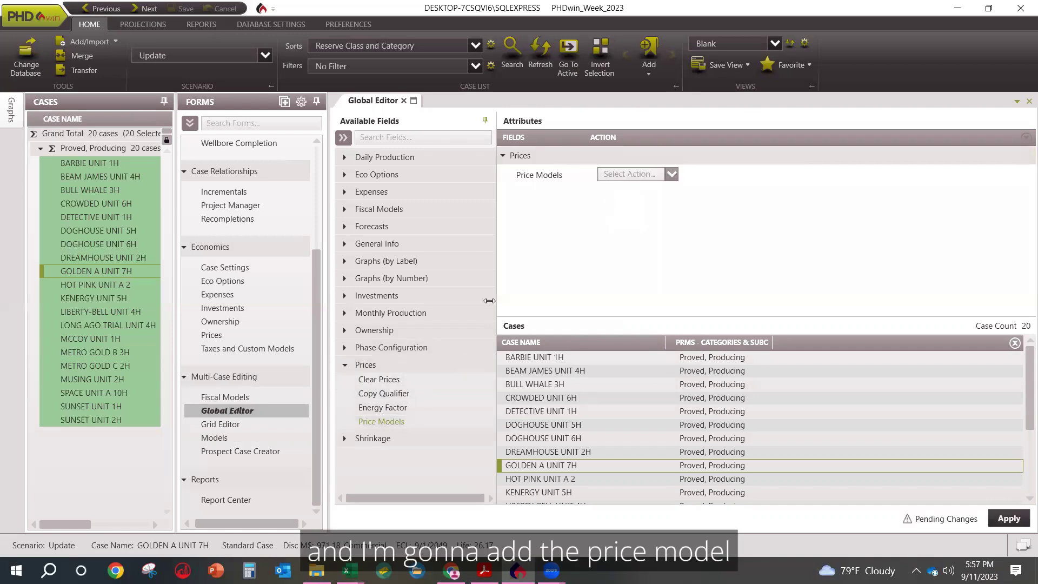
{"action": "left_click_drag", "start_coordinate": [364, 421], "coordinate": [583, 228]}
Set the first Price Models edit to apply the Update Gas model as the price for the gas revenue stream.
{"action": "left_click", "coordinate": [671, 175]}
{"action": "left_click", "coordinate": [617, 190]}
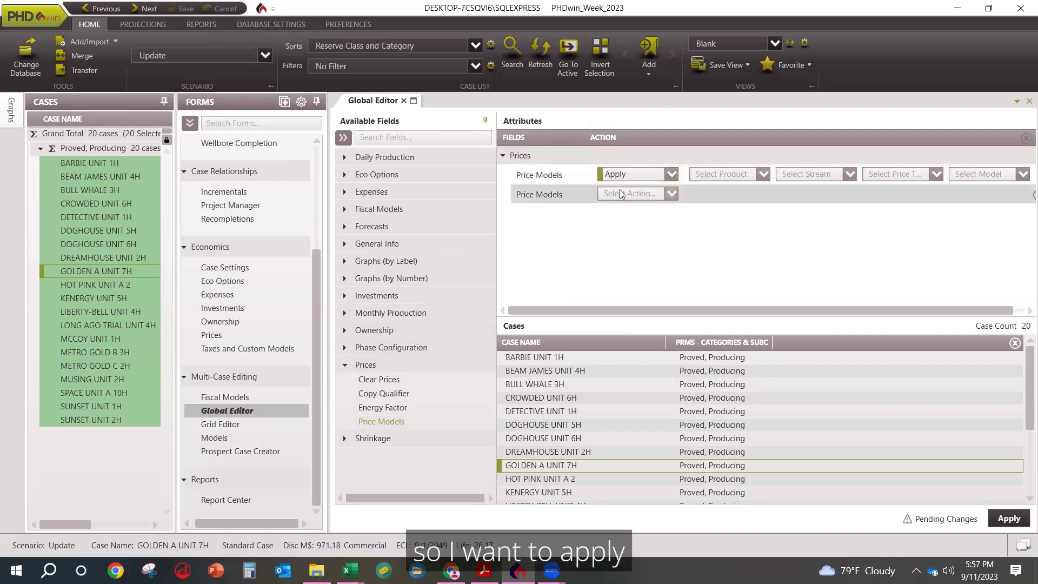
{"action": "left_click", "coordinate": [764, 174]}
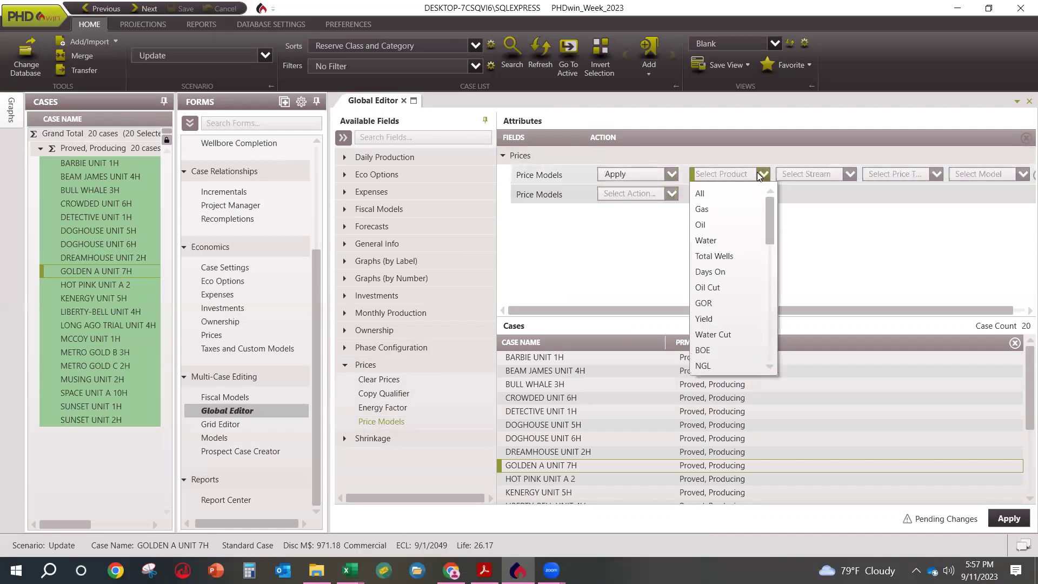
{"action": "left_click", "coordinate": [724, 211]}
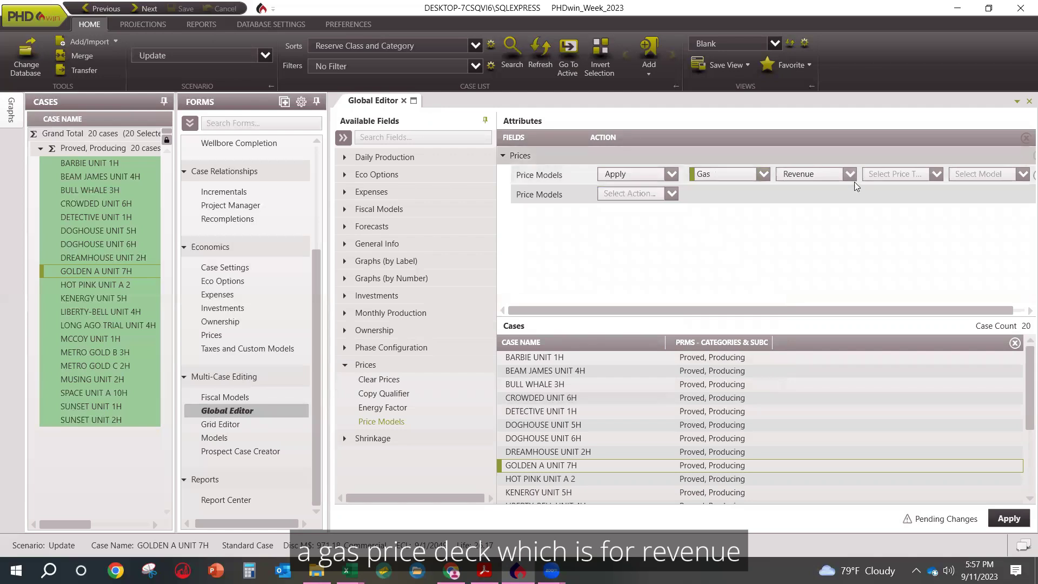
{"action": "left_click", "coordinate": [939, 174]}
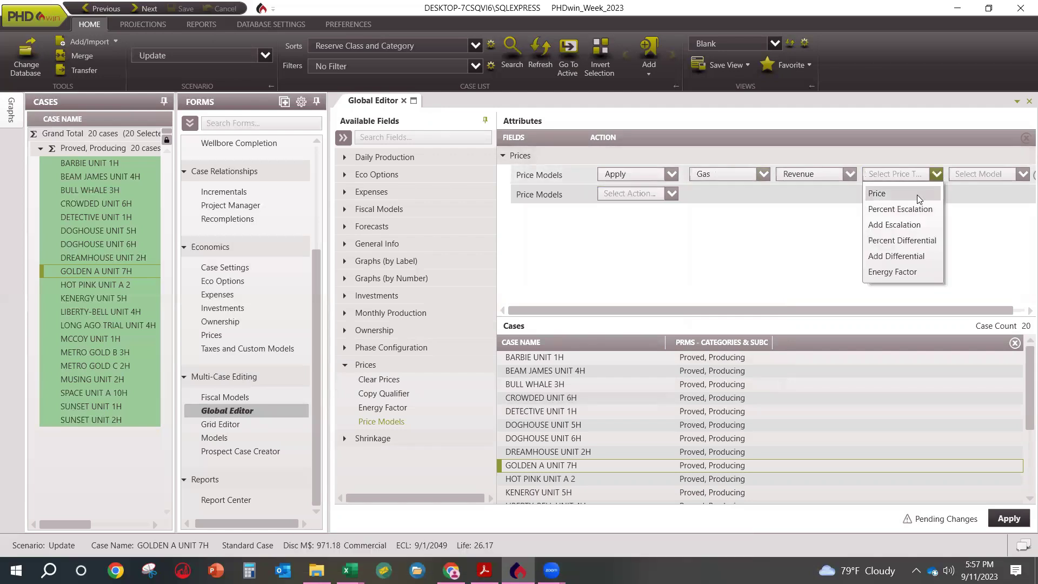
{"action": "left_click", "coordinate": [886, 193]}
{"action": "left_click", "coordinate": [1022, 175]}
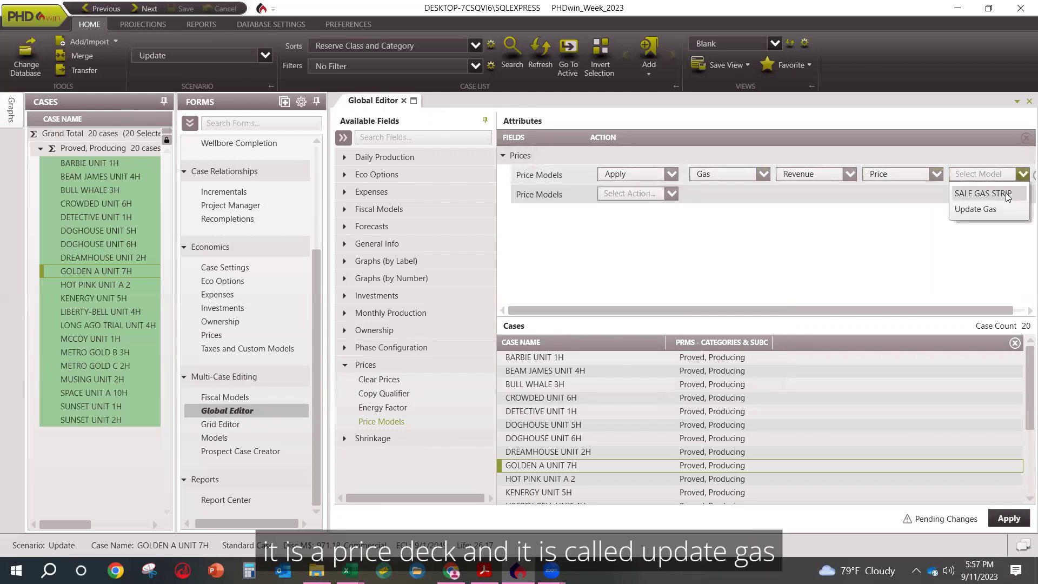
{"action": "left_click", "coordinate": [997, 211]}
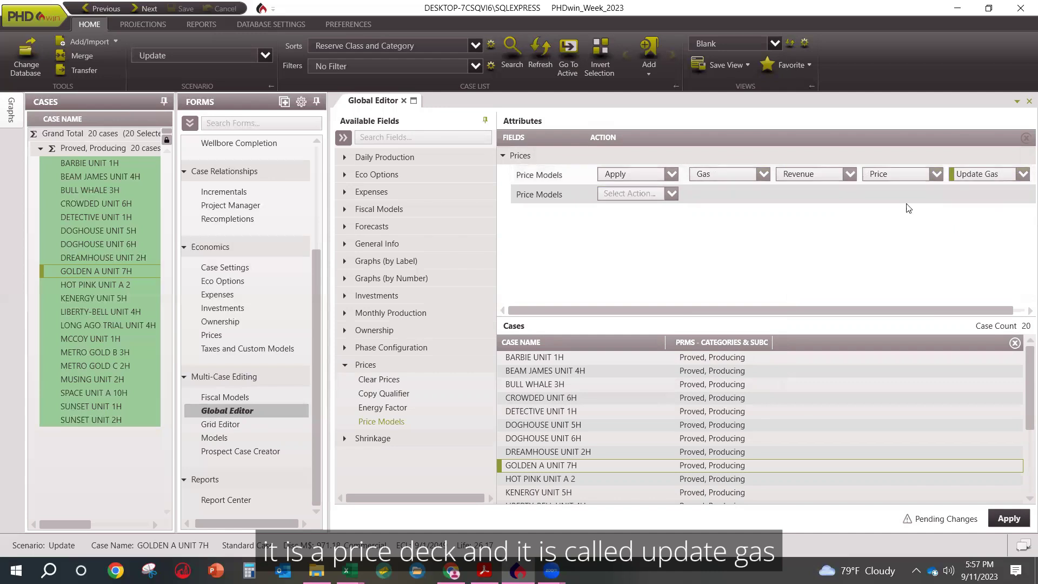
Set the second Price Models edit to apply Update Oil as the oil revenue price, and run both edits on the selected cases.
{"action": "left_click", "coordinate": [672, 195]}
{"action": "left_click", "coordinate": [644, 214]}
{"action": "left_click", "coordinate": [763, 193]}
{"action": "left_click", "coordinate": [736, 247]}
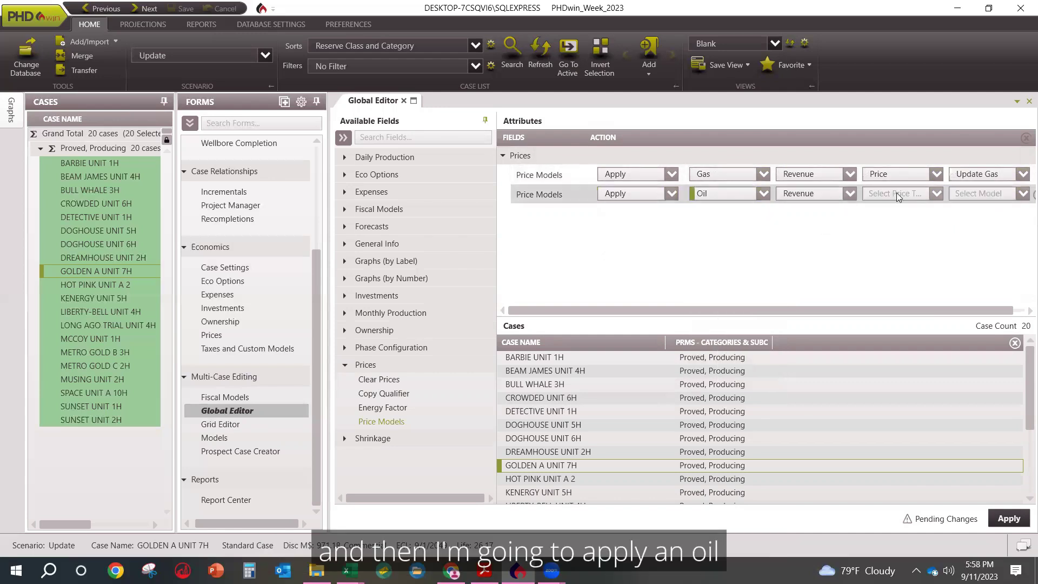
{"action": "left_click", "coordinate": [936, 194]}
{"action": "left_click", "coordinate": [931, 213]}
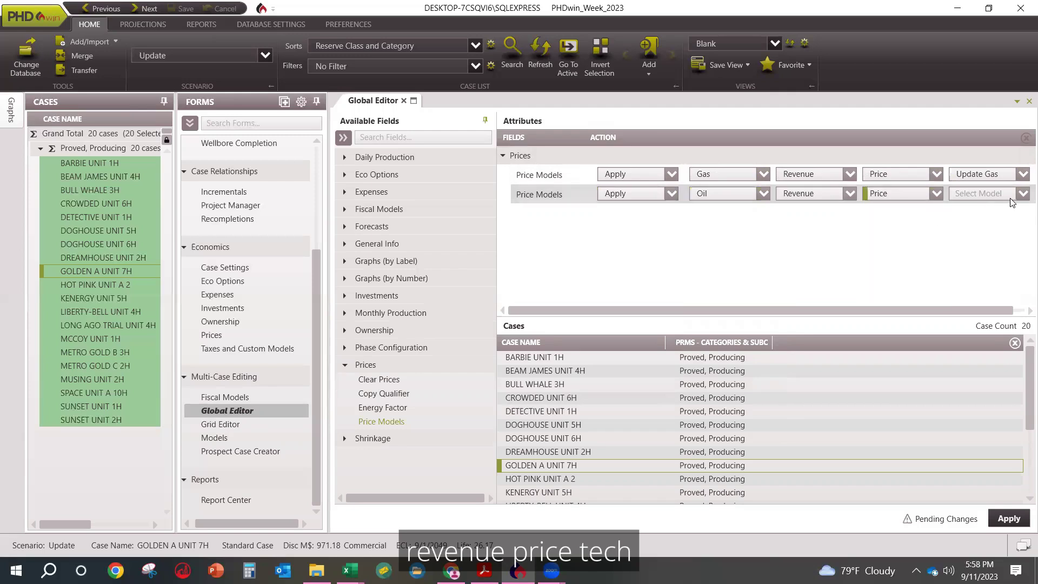
{"action": "left_click", "coordinate": [1023, 194]}
{"action": "left_click", "coordinate": [976, 229]}
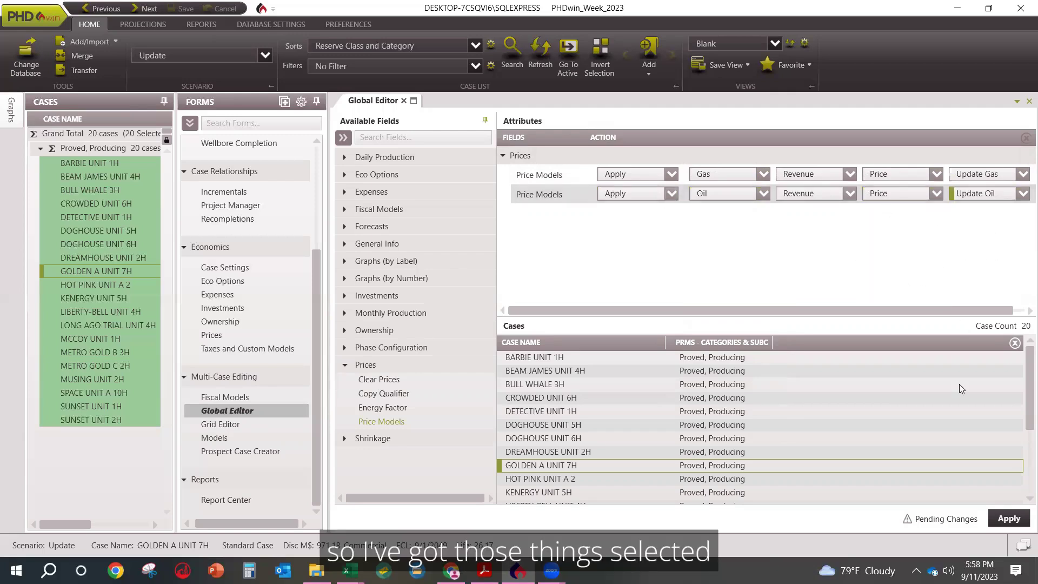
{"action": "left_click", "coordinate": [1009, 519]}
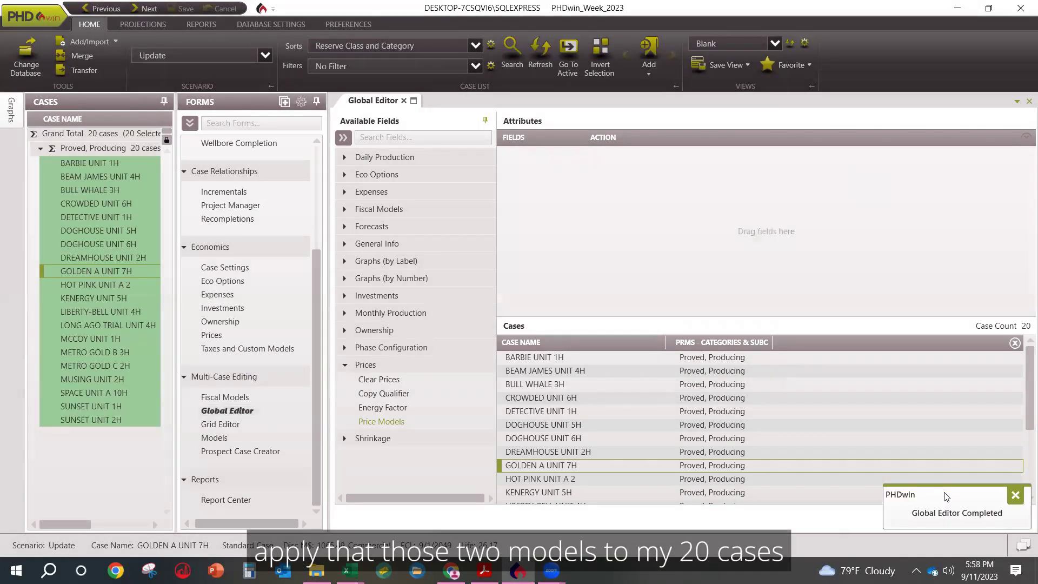
Close the Global Editor and examine which gas and oil revenue price models the case uses in the Sale scenario.
{"action": "left_click", "coordinate": [404, 100]}
{"action": "left_click", "coordinate": [214, 336]}
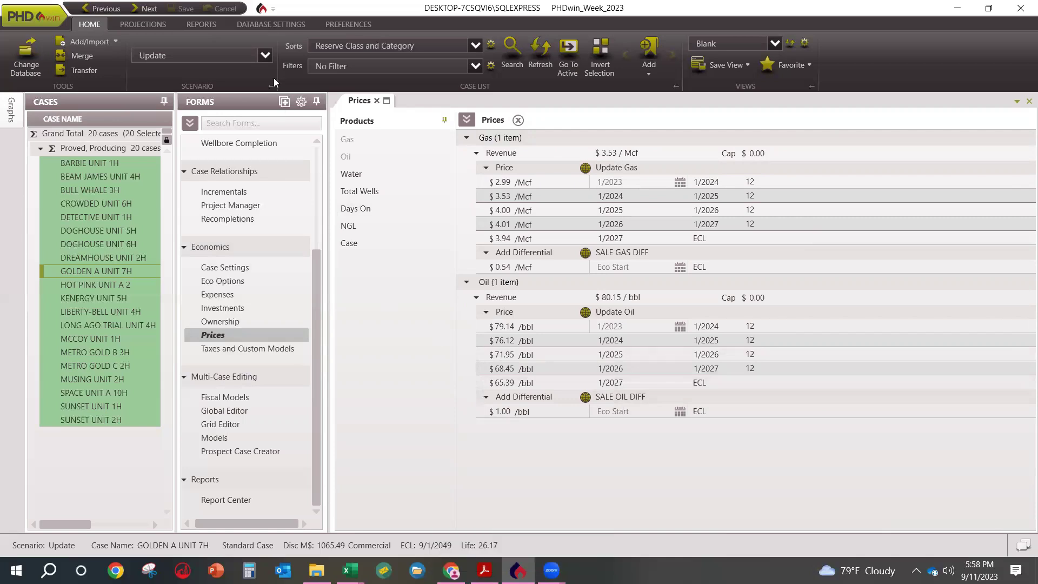
{"action": "left_click", "coordinate": [265, 56]}
{"action": "left_click", "coordinate": [215, 89]}
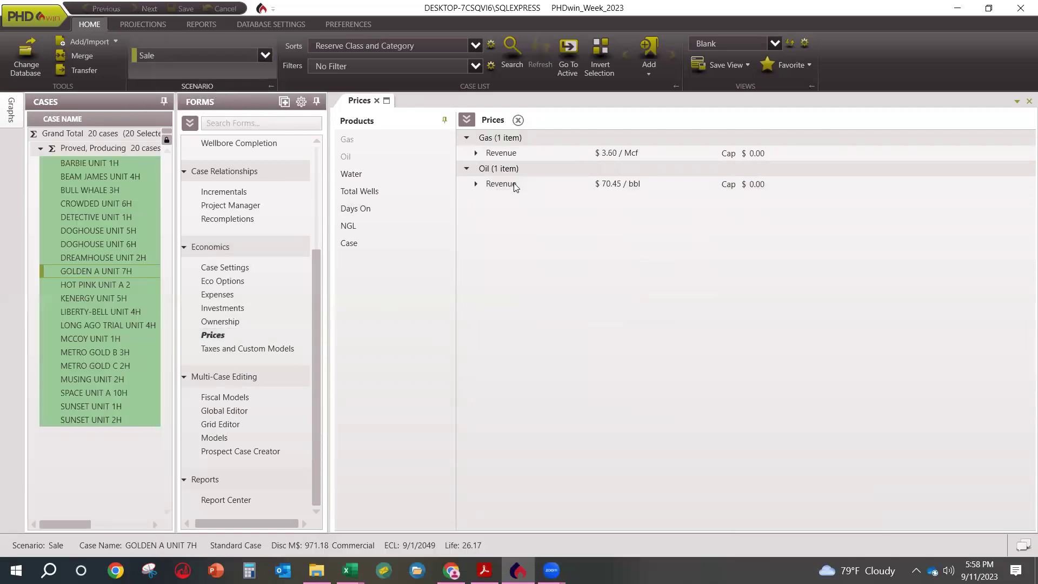
{"action": "left_click", "coordinate": [476, 153]}
{"action": "left_click", "coordinate": [476, 212]}
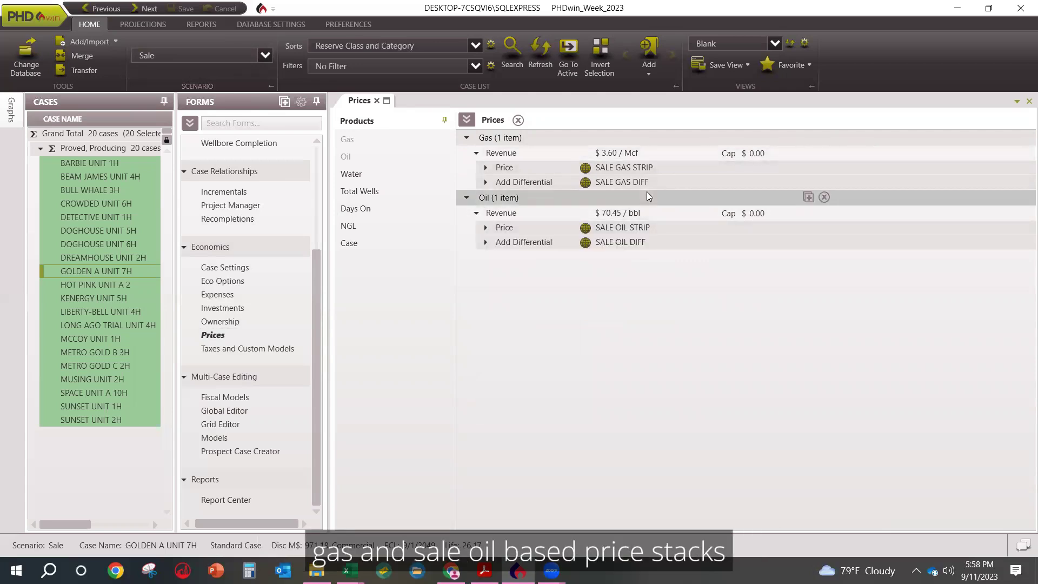
Switch back to the Update scenario and examine the case's gas and oil revenue price models.
{"action": "left_click", "coordinate": [265, 55]}
{"action": "left_click", "coordinate": [227, 104]}
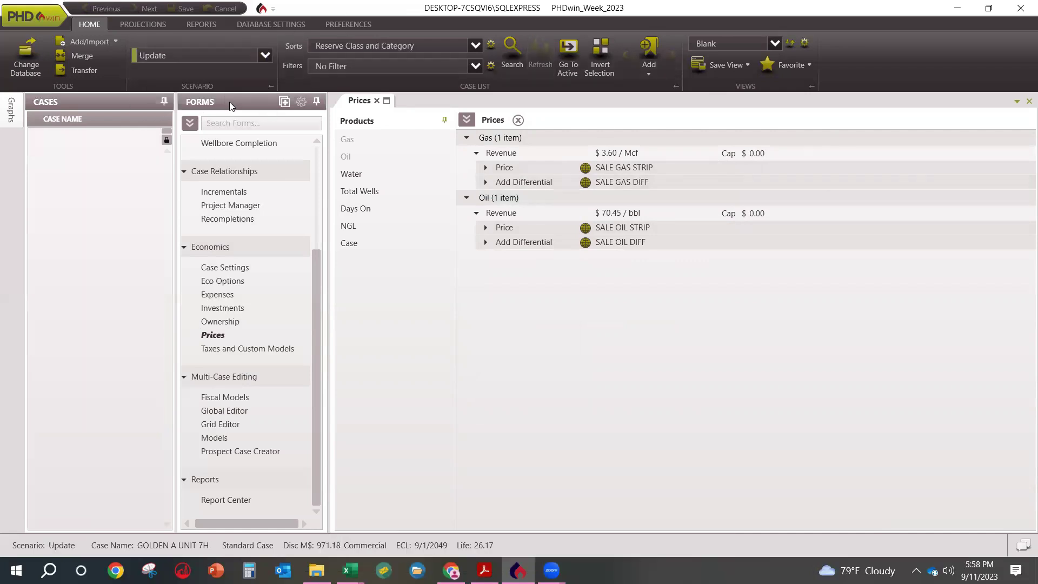
{"action": "left_click", "coordinate": [475, 153]}
{"action": "left_click", "coordinate": [476, 213]}
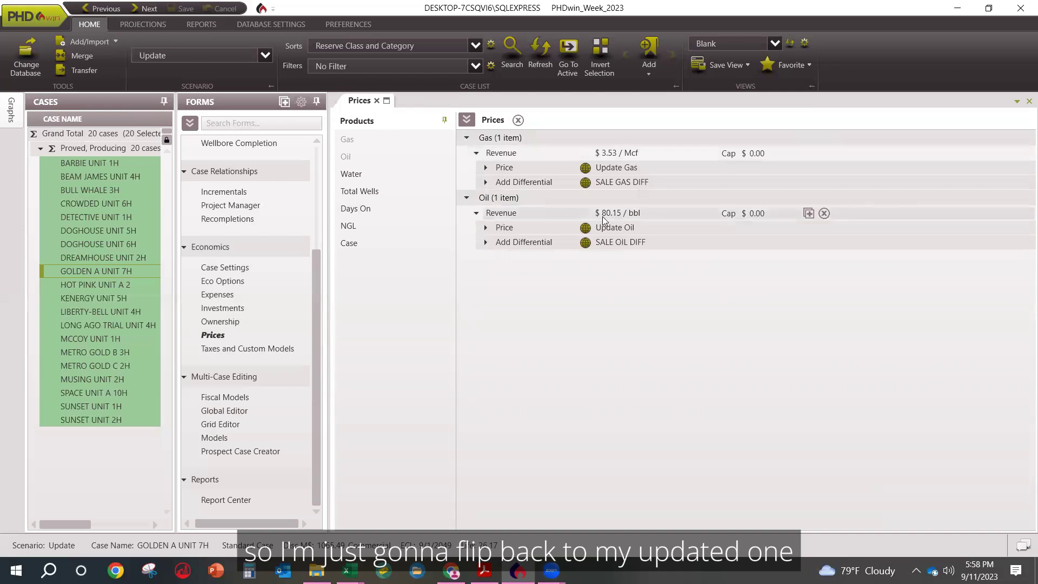
{"action": "mouse_move", "coordinate": [604, 220]}
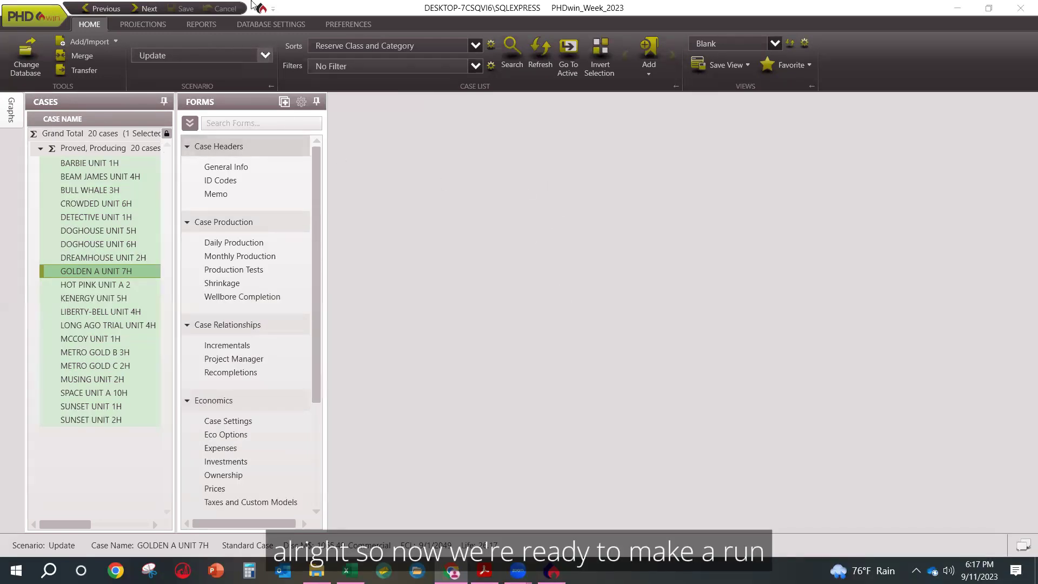
Run a Detailed report for All Cases with Summaries Only, output as PDF.
{"action": "left_click", "coordinate": [211, 27]}
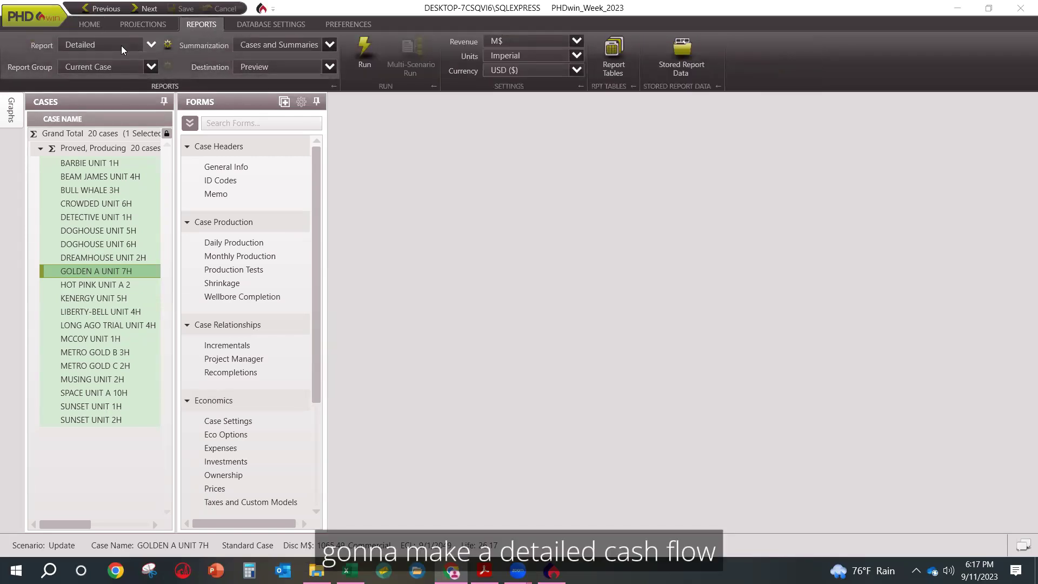
{"action": "left_click", "coordinate": [122, 65]}
{"action": "left_click", "coordinate": [116, 98]}
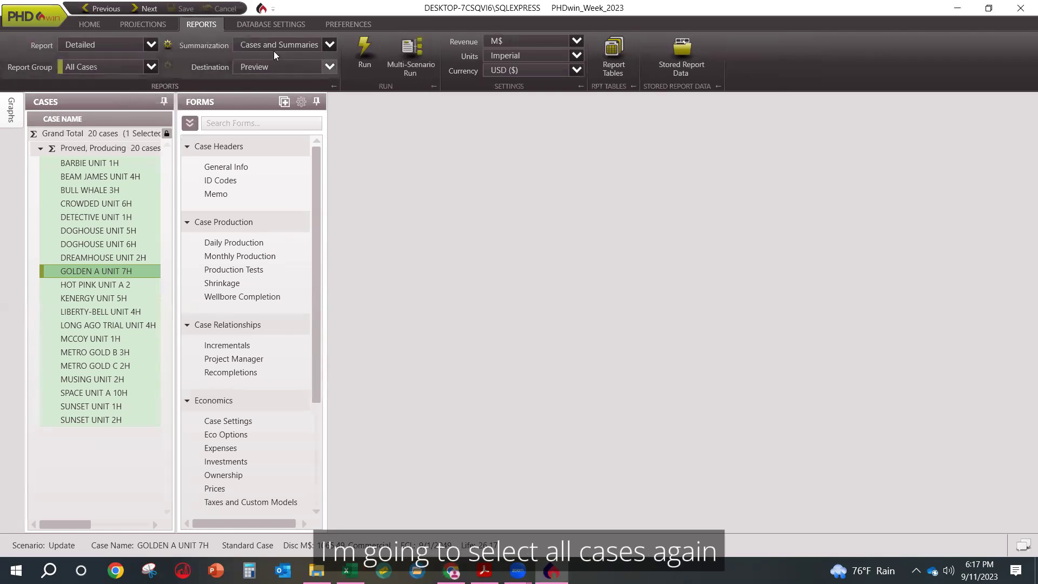
{"action": "left_click", "coordinate": [329, 45]}
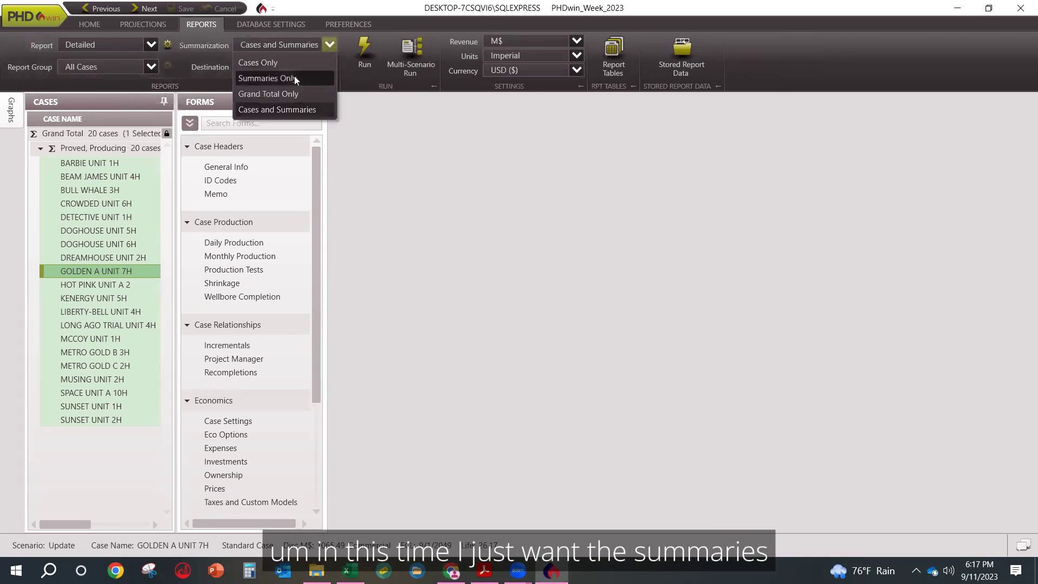
{"action": "left_click", "coordinate": [295, 78]}
{"action": "left_click", "coordinate": [330, 66]}
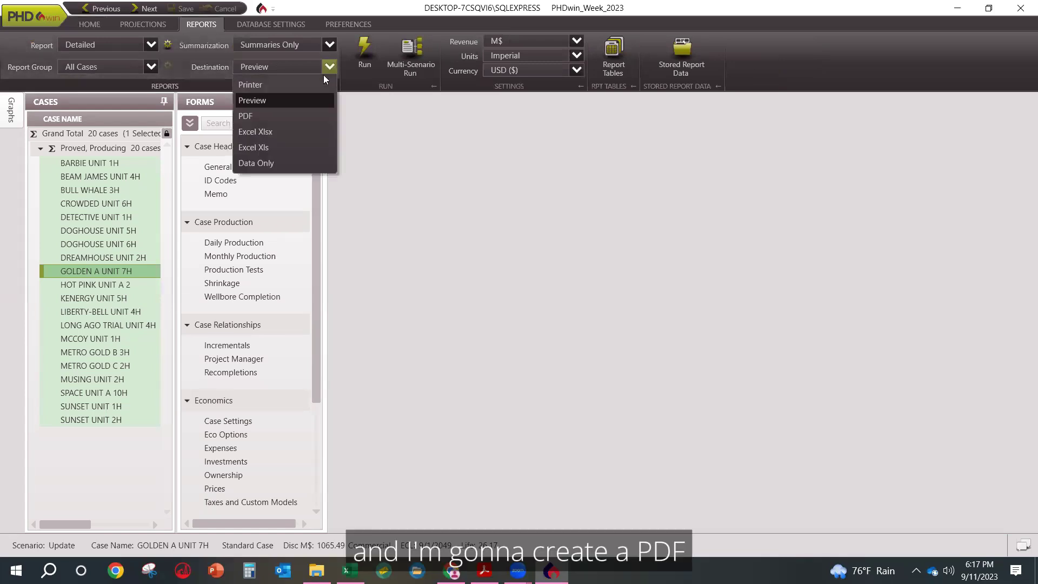
{"action": "left_click", "coordinate": [305, 115]}
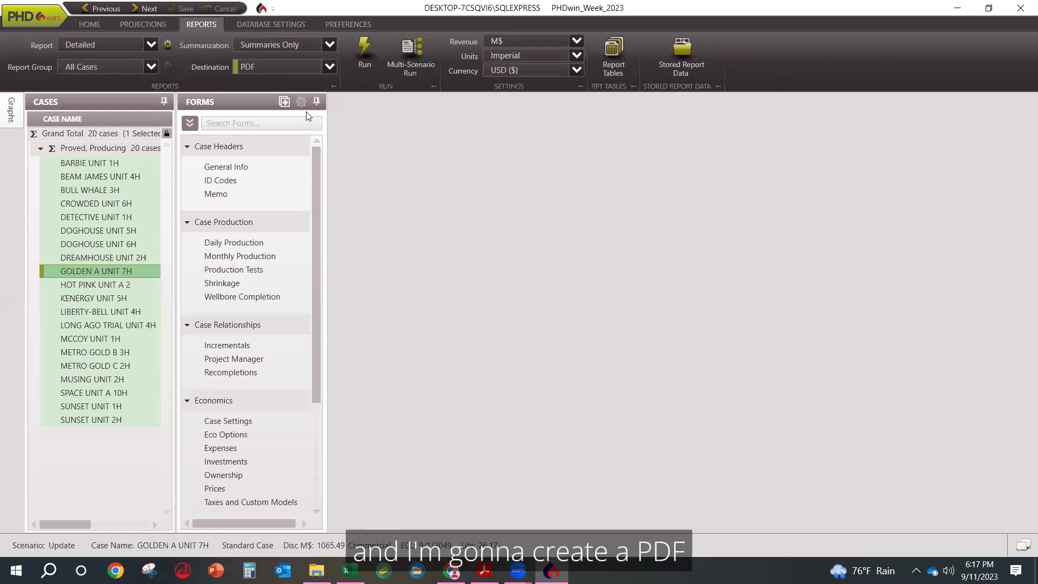
{"action": "left_click", "coordinate": [361, 43]}
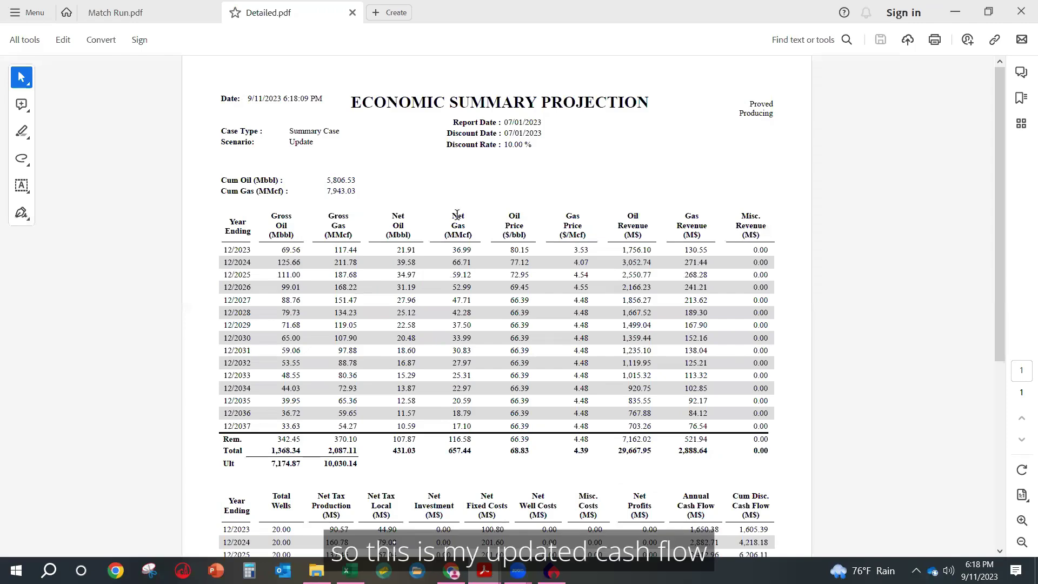
Compare the updated cash flow in Detailed.pdf with the totals and present worth profile in Match Run.pdf.
{"action": "scroll", "coordinate": [542, 222], "scroll_direction": "down", "scroll_amount": 3}
{"action": "scroll", "coordinate": [541, 222], "scroll_direction": "up", "scroll_amount": 3}
{"action": "left_click", "coordinate": [115, 14]}
{"action": "scroll", "coordinate": [568, 245], "scroll_direction": "down", "scroll_amount": 10}
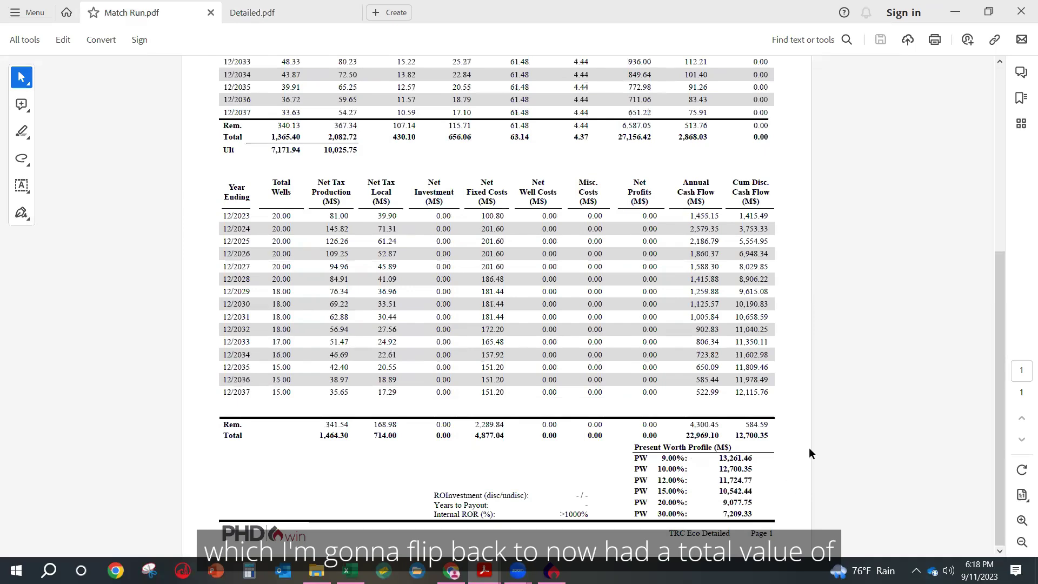
Examine the totals, present worth profile and yearly oil and gas prices of the updated run in Detailed.pdf.
{"action": "left_click", "coordinate": [265, 10]}
{"action": "scroll", "coordinate": [665, 233], "scroll_direction": "down", "scroll_amount": 10}
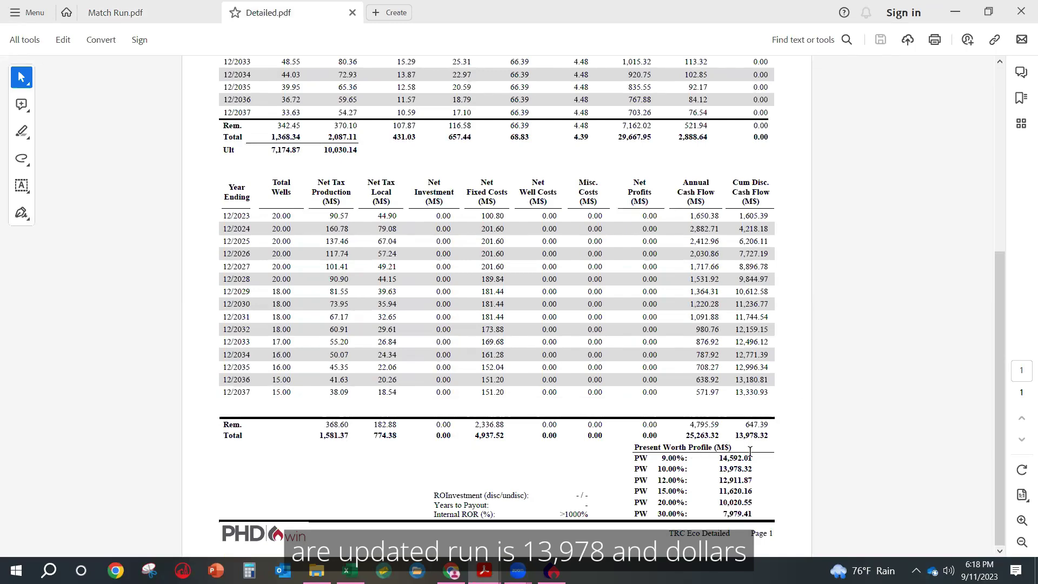
{"action": "scroll", "coordinate": [610, 295], "scroll_direction": "up", "scroll_amount": 5}
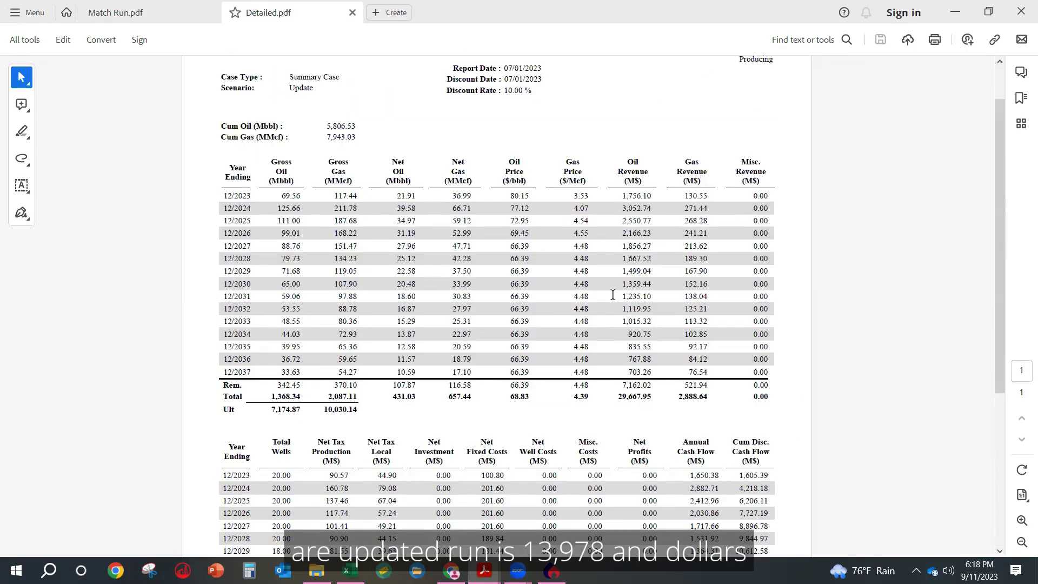
{"action": "scroll", "coordinate": [612, 295], "scroll_direction": "down", "scroll_amount": 2}
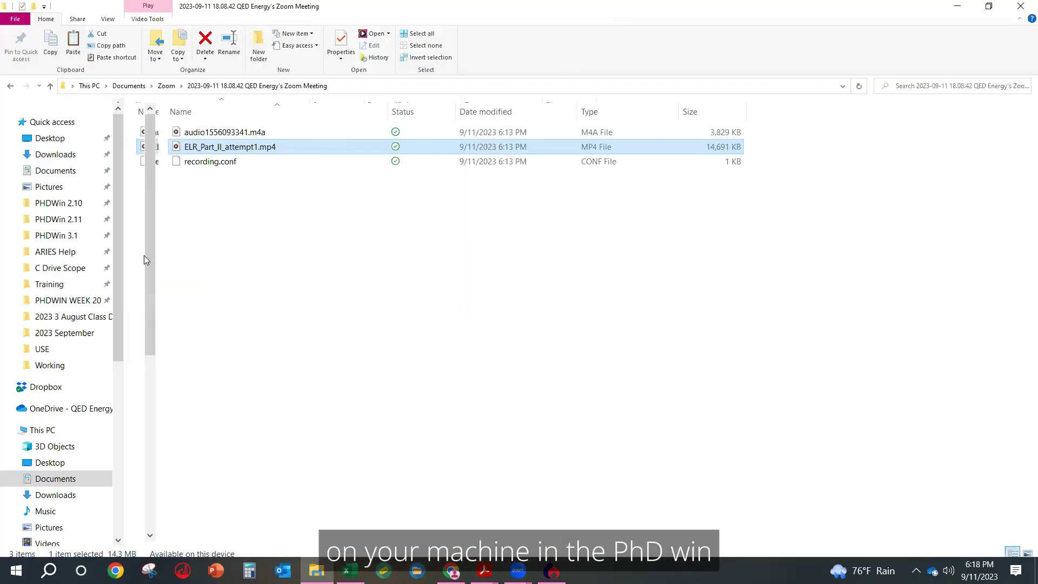
Copy Detailed.pdf from the PHDWin 3.1 Reports folder into the Final Outputs - Delivery folder of PHDWIN WEEK 2023.
{"action": "left_click", "coordinate": [59, 260]}
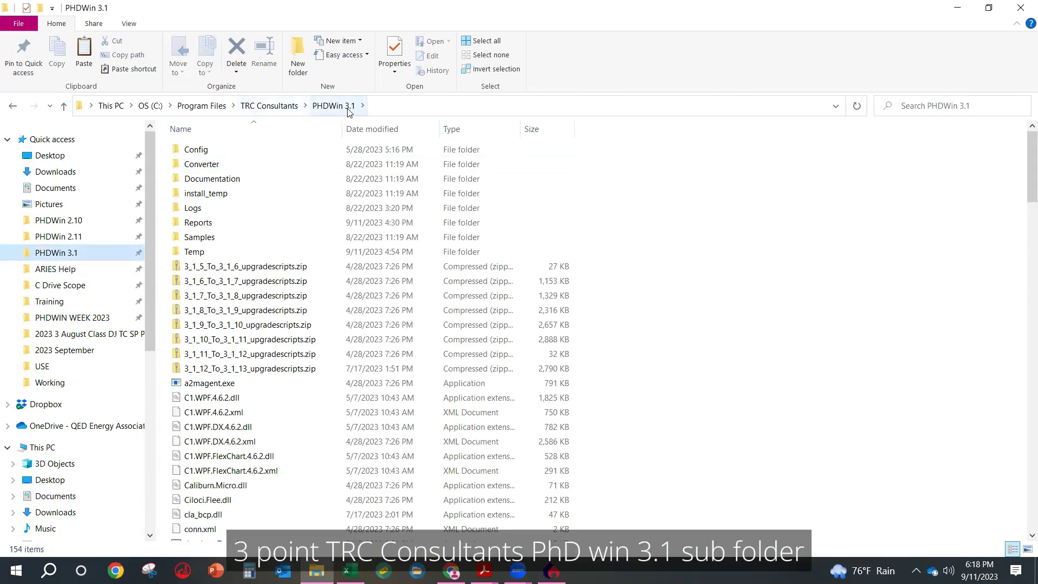
{"action": "double_click", "coordinate": [198, 227]}
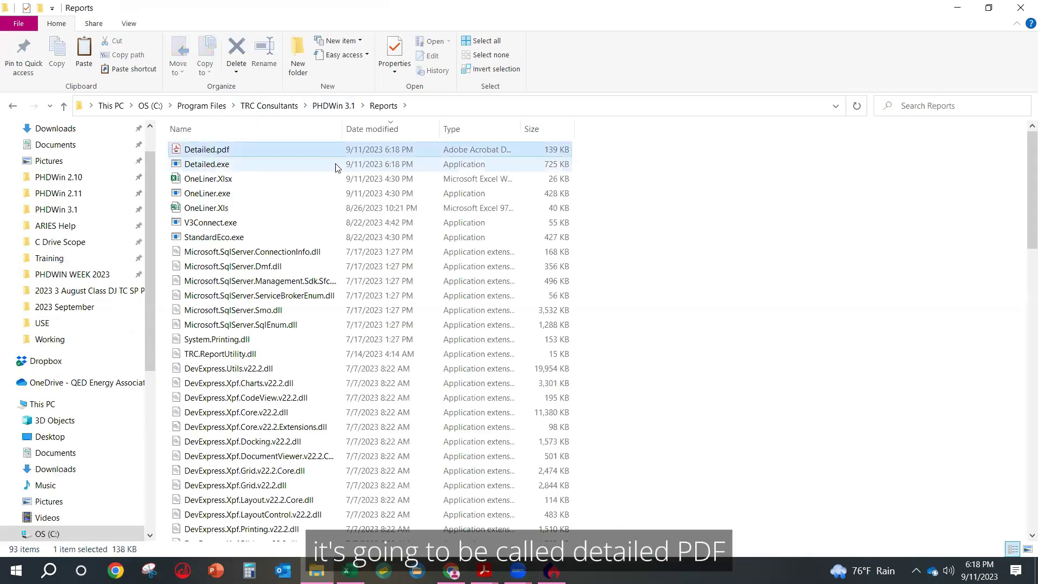
{"action": "key", "text": "ctrl+c"}
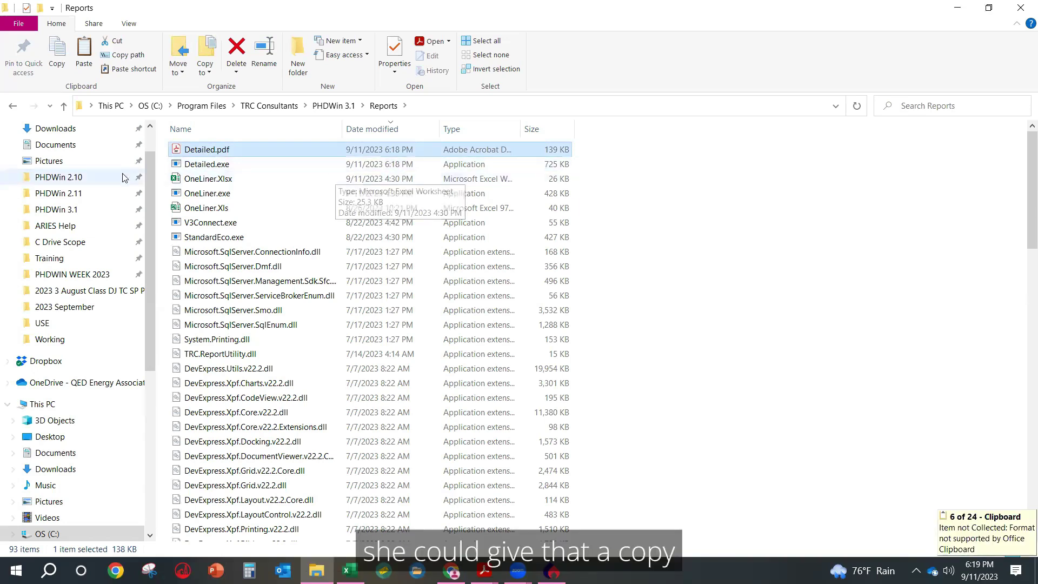
{"action": "left_click", "coordinate": [83, 275]}
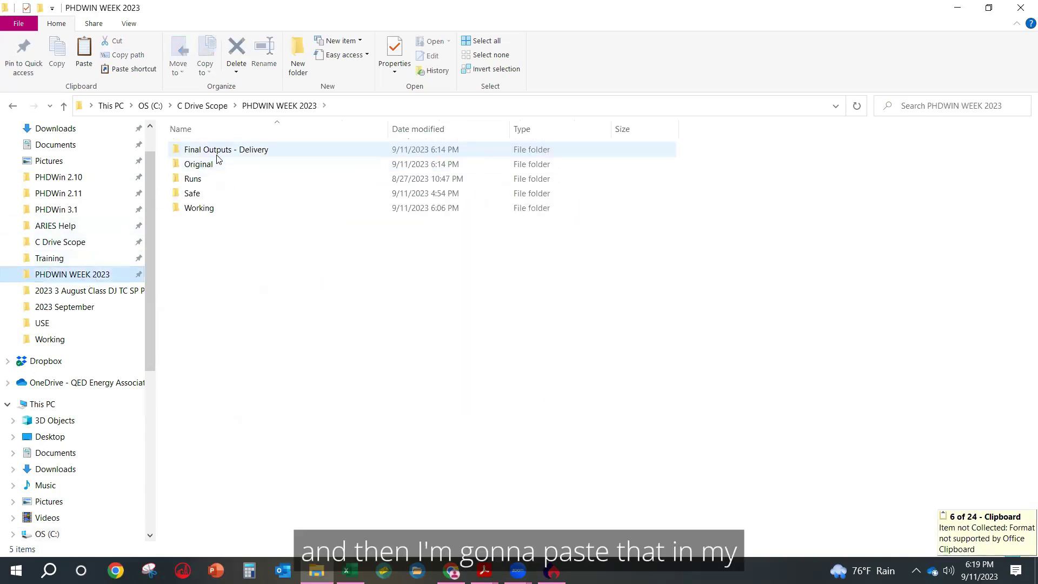
{"action": "double_click", "coordinate": [220, 154]}
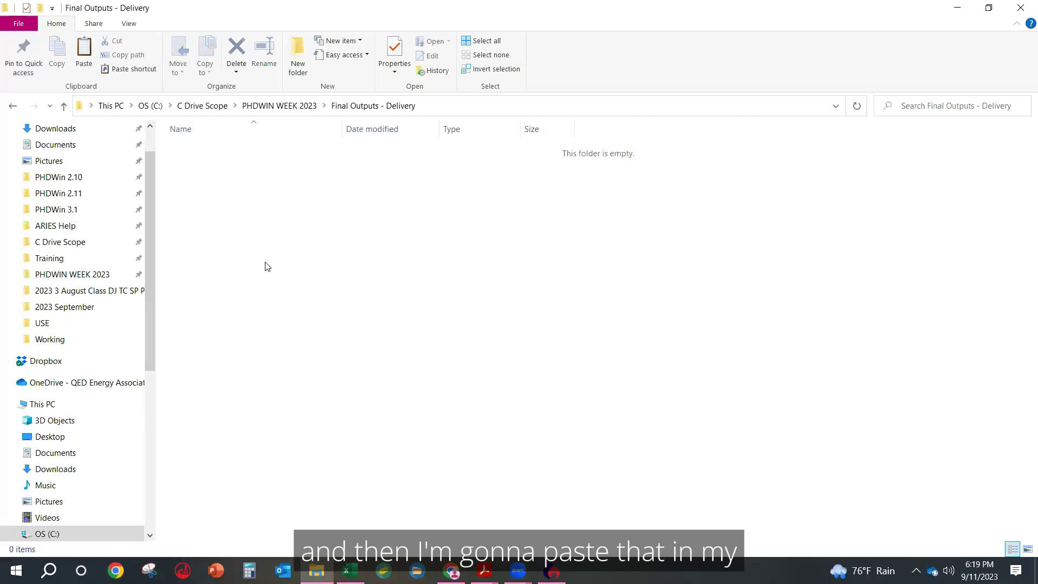
{"action": "key", "text": "ctrl+v"}
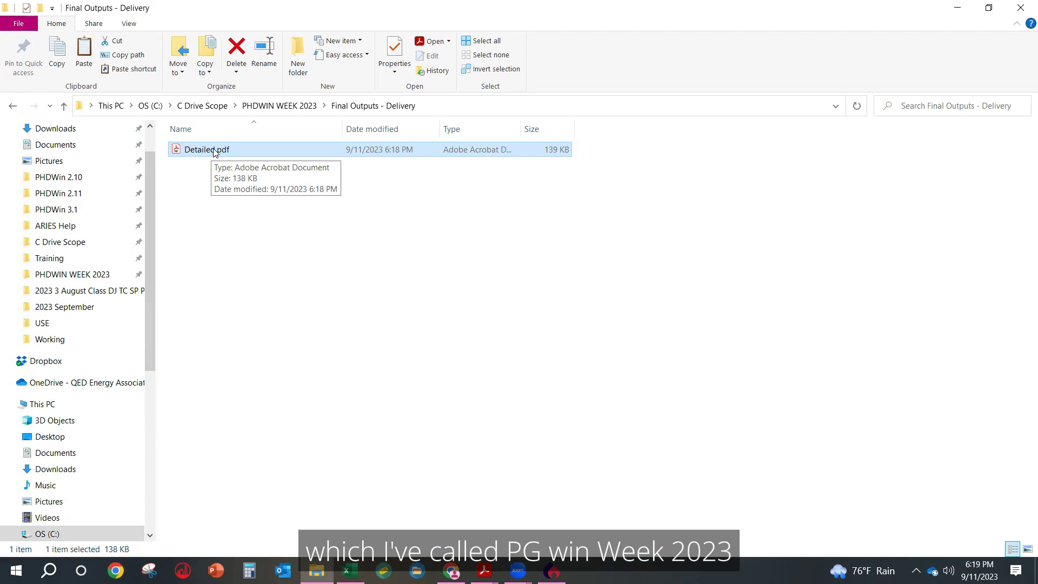
Rename the copied Detailed.pdf as Cashflow_Summary.pdf.
{"action": "left_click", "coordinate": [214, 152]}
{"action": "type", "text": "C"}
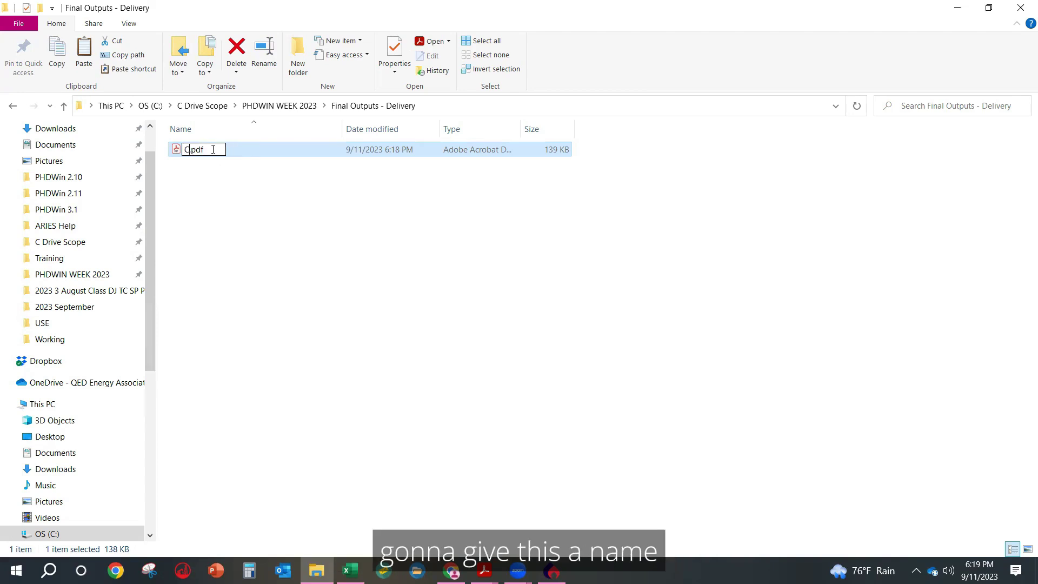
{"action": "type", "text": "ashflow"}
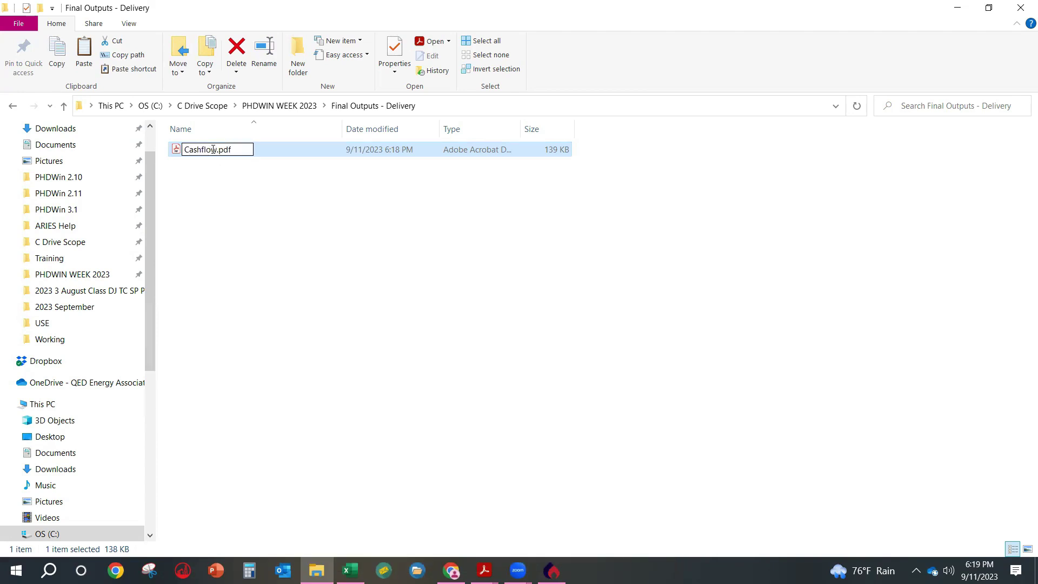
{"action": "type", "text": "_Summary"}
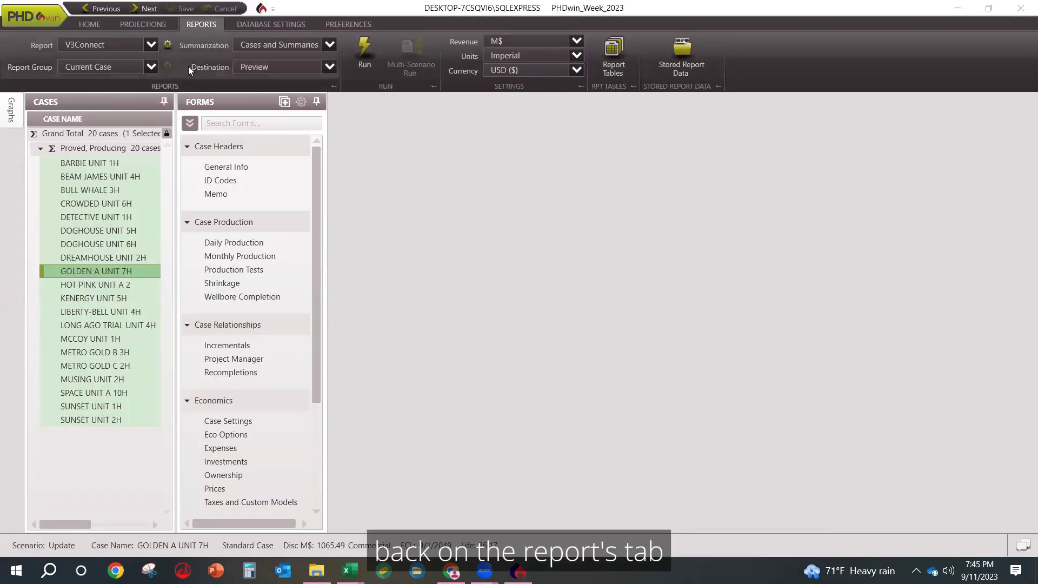
In PHDwin, set up a V3Connect report for All Cases with Cases Only summarization and Data Only as the destination.
{"action": "left_click", "coordinate": [152, 47]}
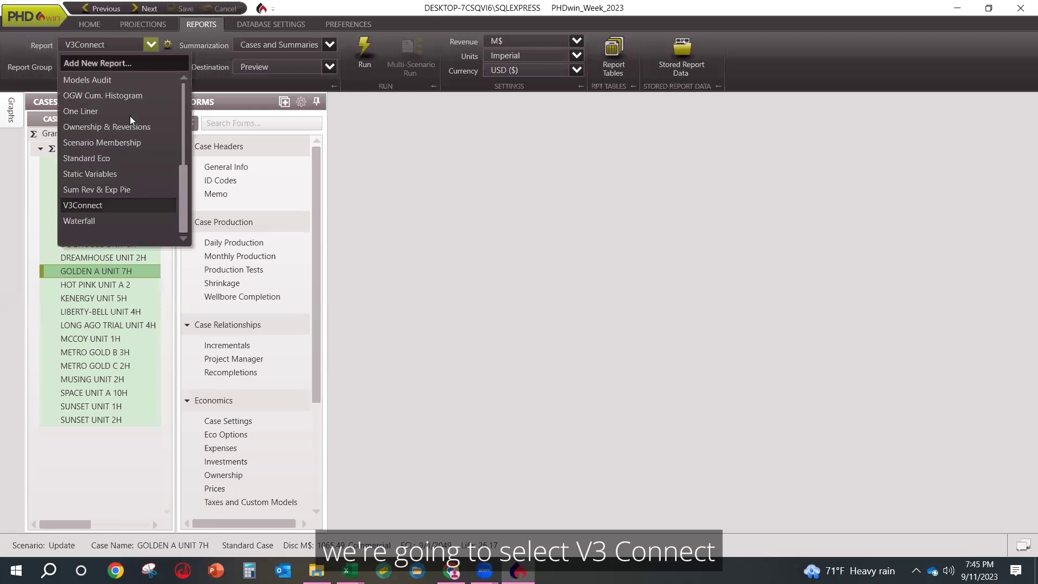
{"action": "left_click", "coordinate": [136, 206]}
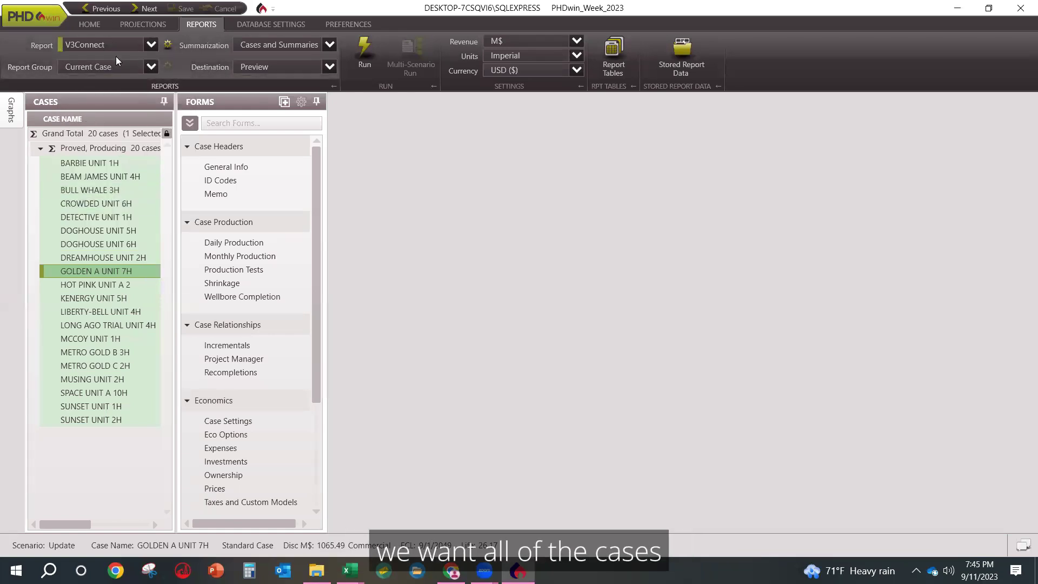
{"action": "left_click", "coordinate": [151, 67]}
{"action": "left_click", "coordinate": [123, 101]}
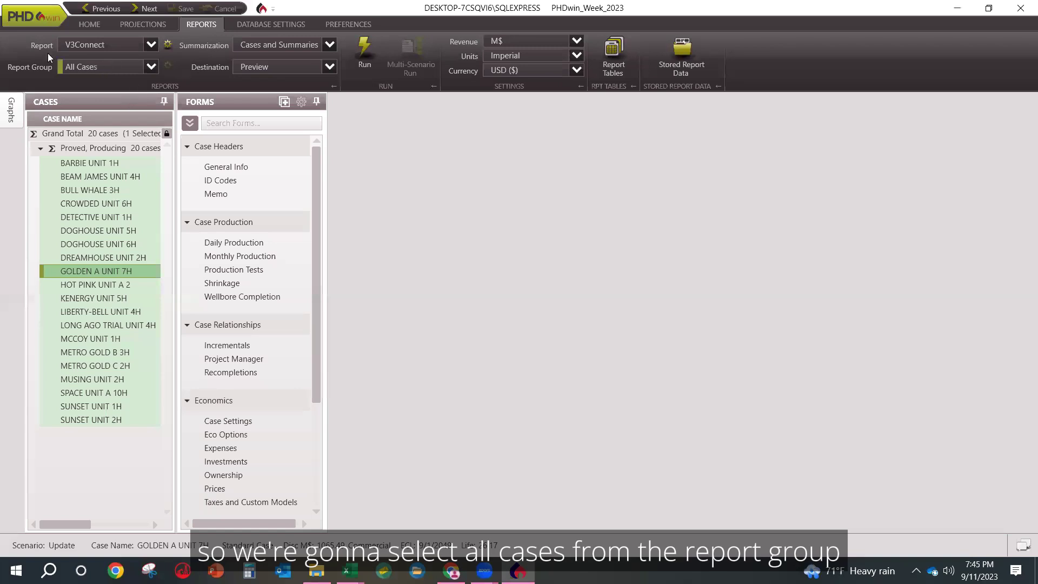
{"action": "left_click", "coordinate": [330, 46]}
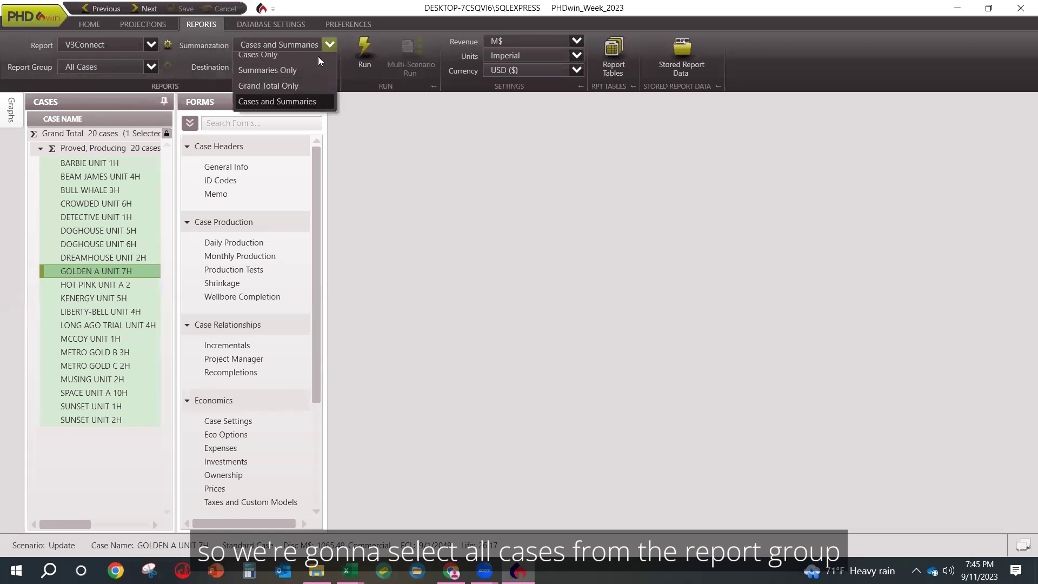
{"action": "left_click", "coordinate": [309, 62]}
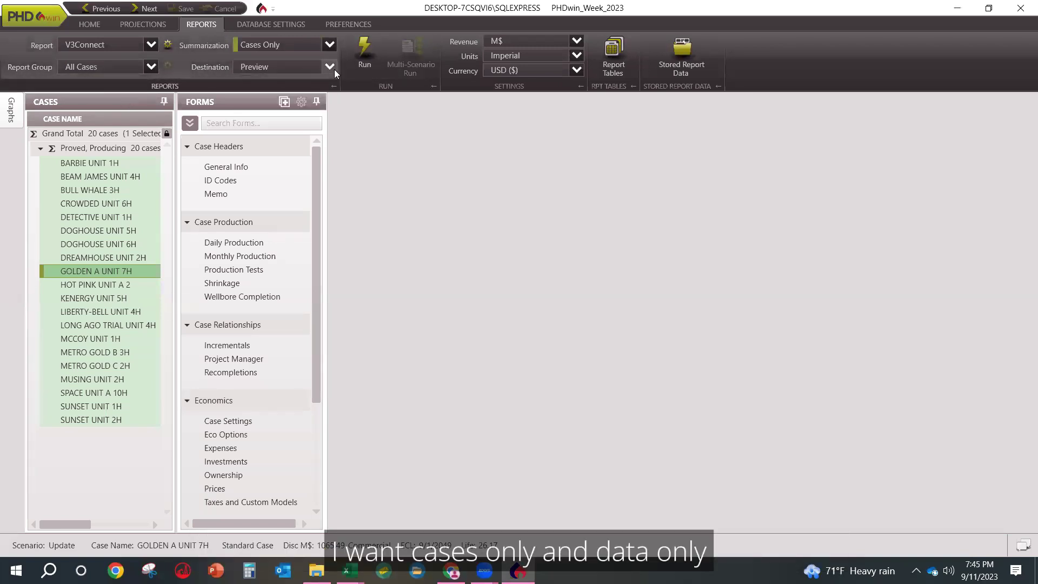
{"action": "left_click", "coordinate": [331, 67]}
{"action": "left_click", "coordinate": [285, 168]}
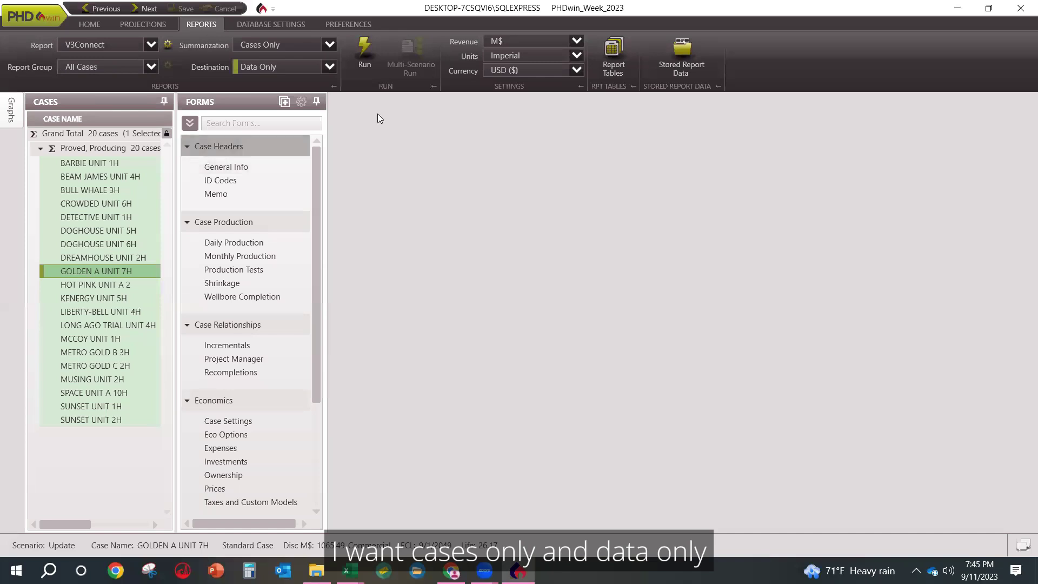
Run the report with the description "PHDwin Week 2023" and open the stored report data.
{"action": "left_click", "coordinate": [361, 50]}
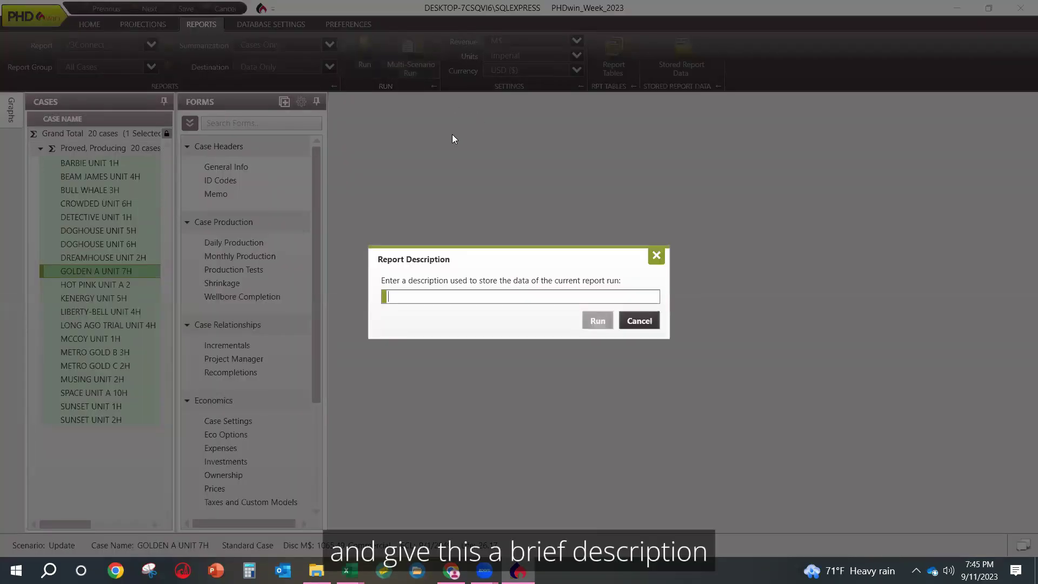
{"action": "type", "text": "PHDwi"}
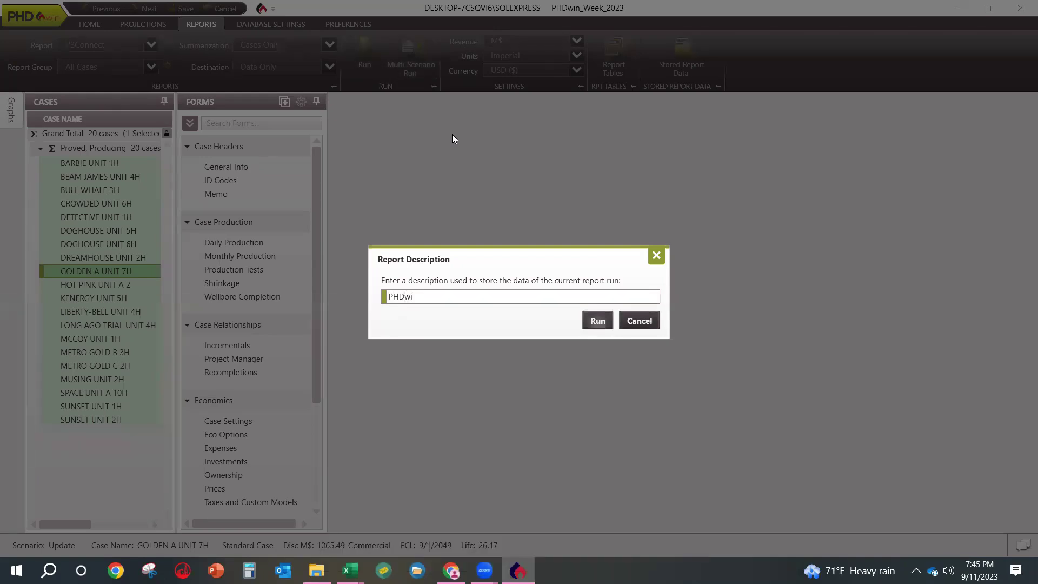
{"action": "type", "text": "n Week 2023"}
{"action": "left_click", "coordinate": [595, 320]}
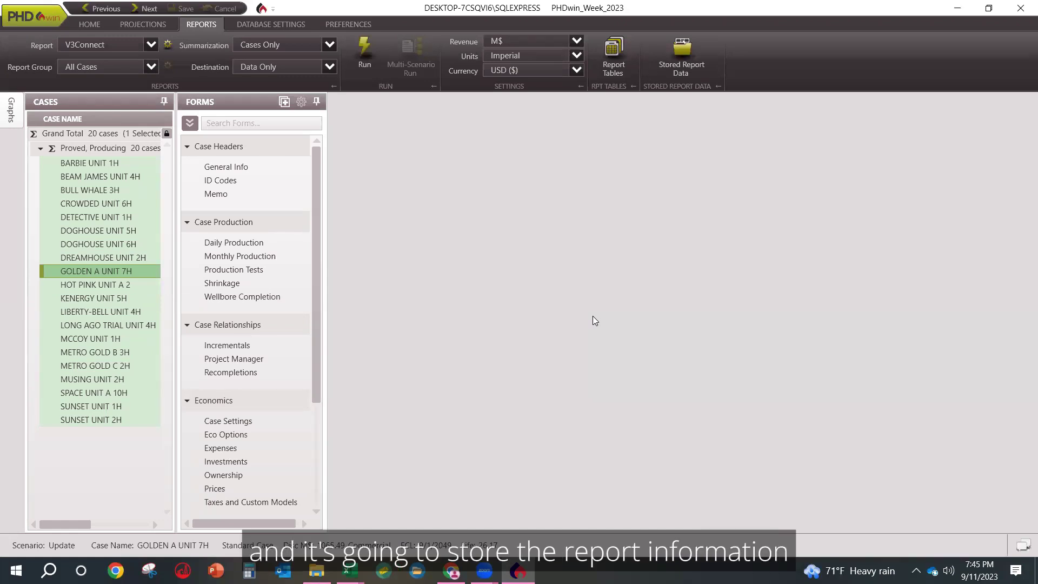
{"action": "left_click", "coordinate": [686, 53]}
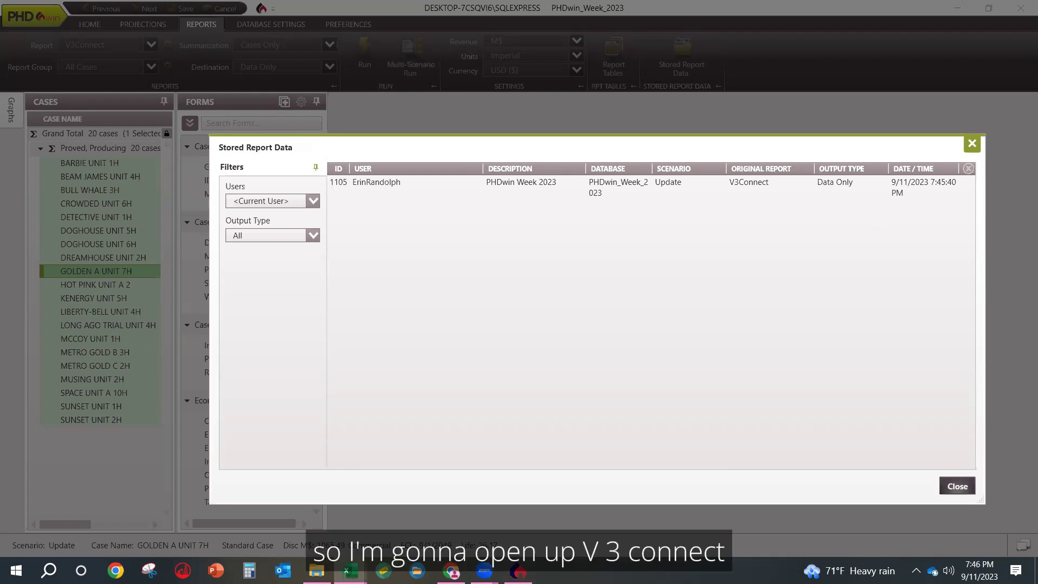
Switch to V3ExecConnect SSA.xlsm in Excel, set the Report ID to 1105 as in the stored report data, and refresh the workbook.
{"action": "key", "text": "alt+Tab"}
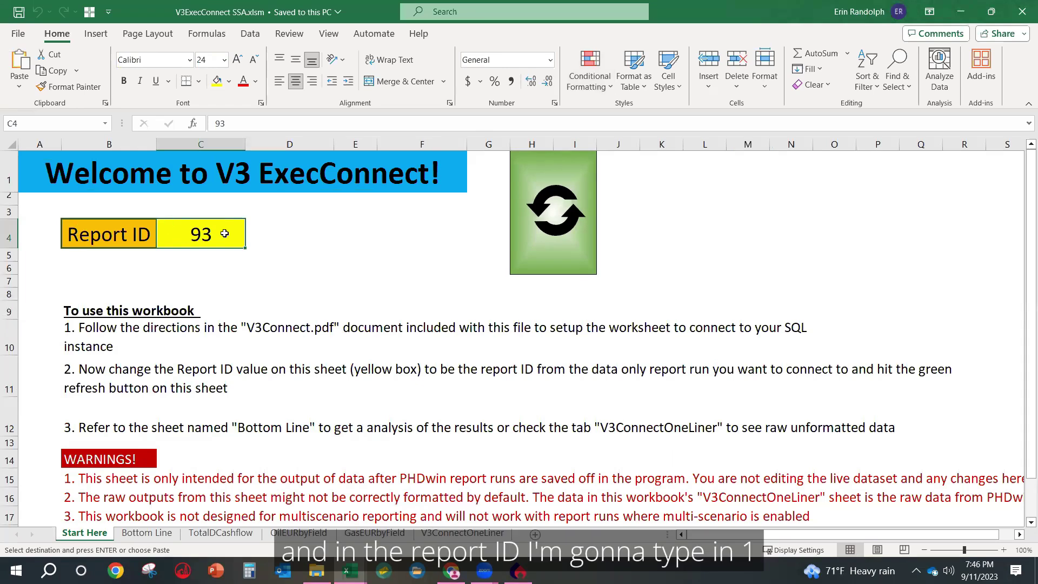
{"action": "type", "text": "1103"}
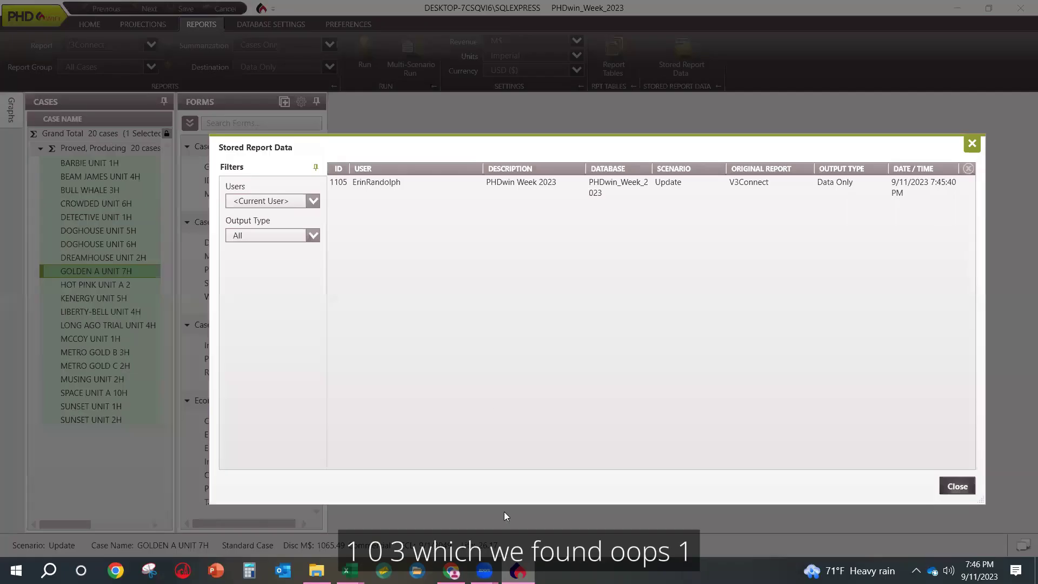
{"action": "left_click", "coordinate": [518, 570]}
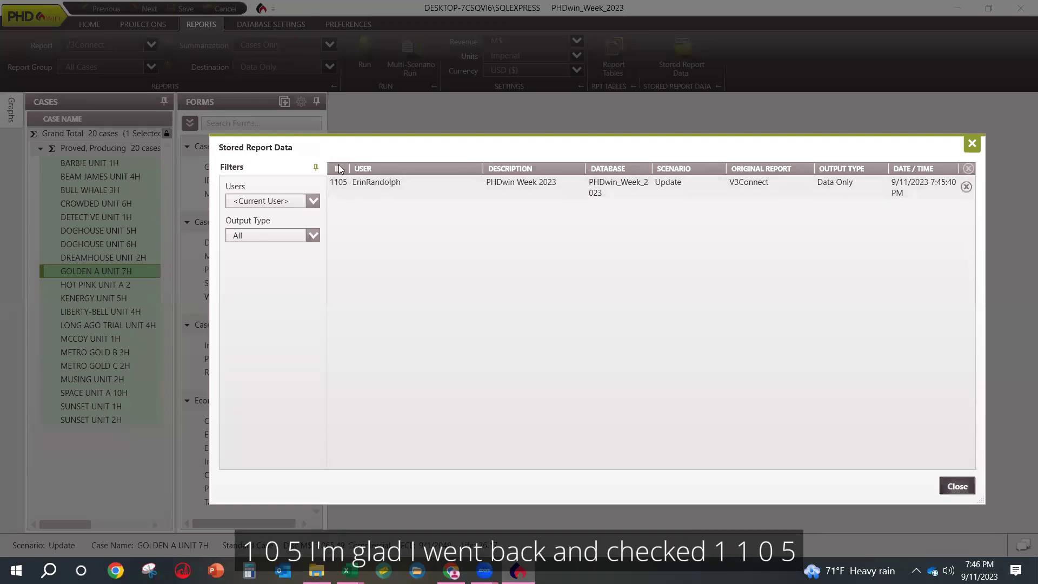
{"action": "mouse_move", "coordinate": [351, 570]}
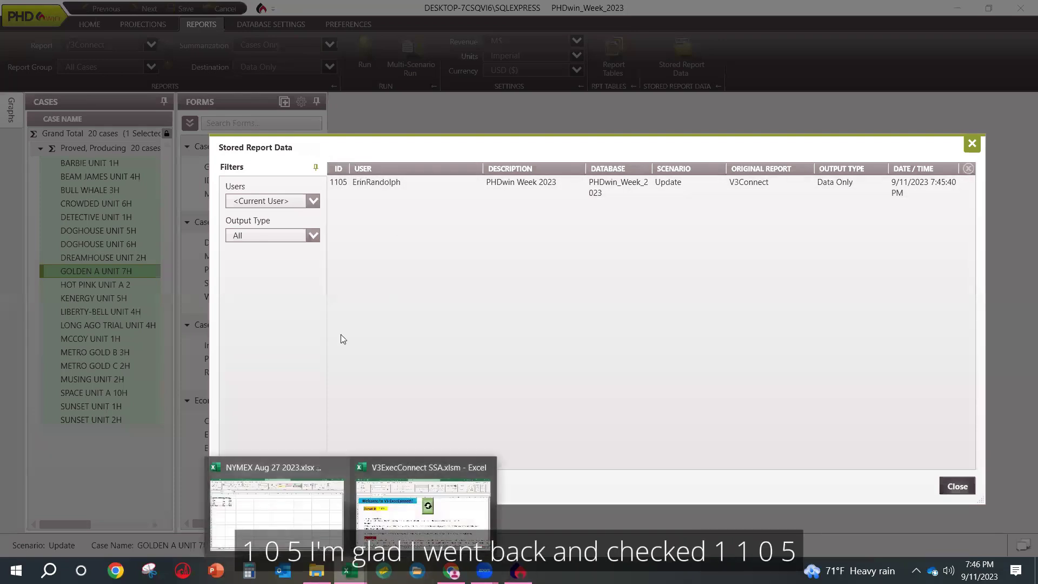
{"action": "left_click", "coordinate": [435, 527]}
{"action": "key", "text": "BackSpace"}
{"action": "type", "text": "5"}
{"action": "left_click", "coordinate": [561, 204]}
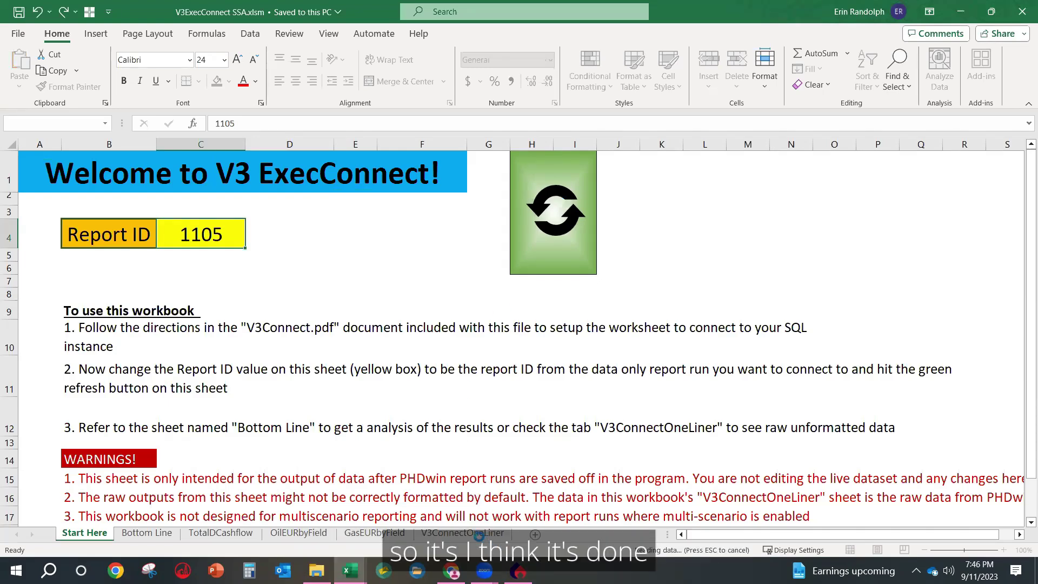
Examine the V3ConnectOneLiner sheet's case information, ID codes, production volumes and economics columns through to discounted cash flow.
{"action": "left_click", "coordinate": [480, 535]}
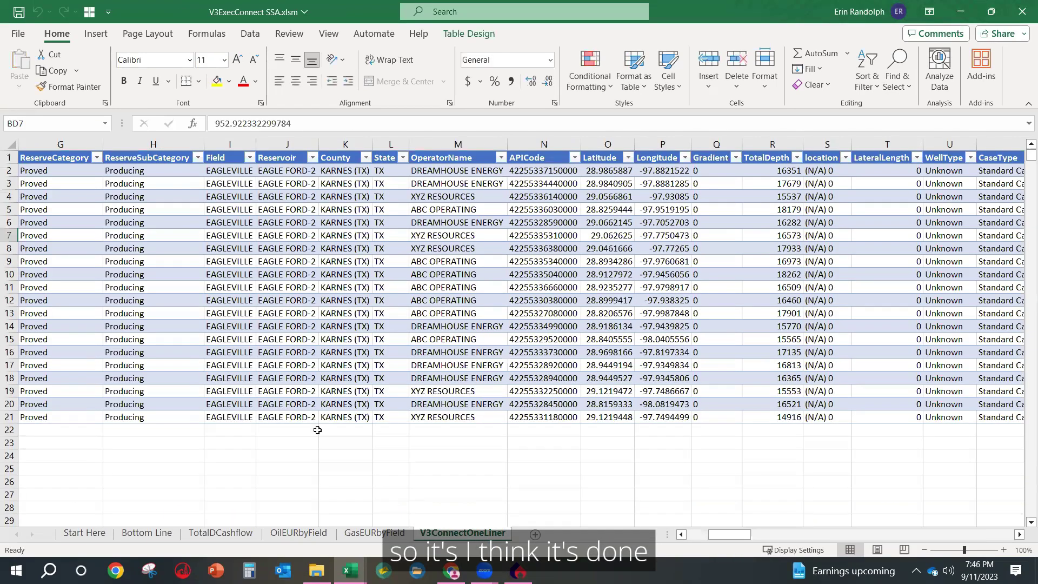
{"action": "left_click", "coordinate": [490, 248]}
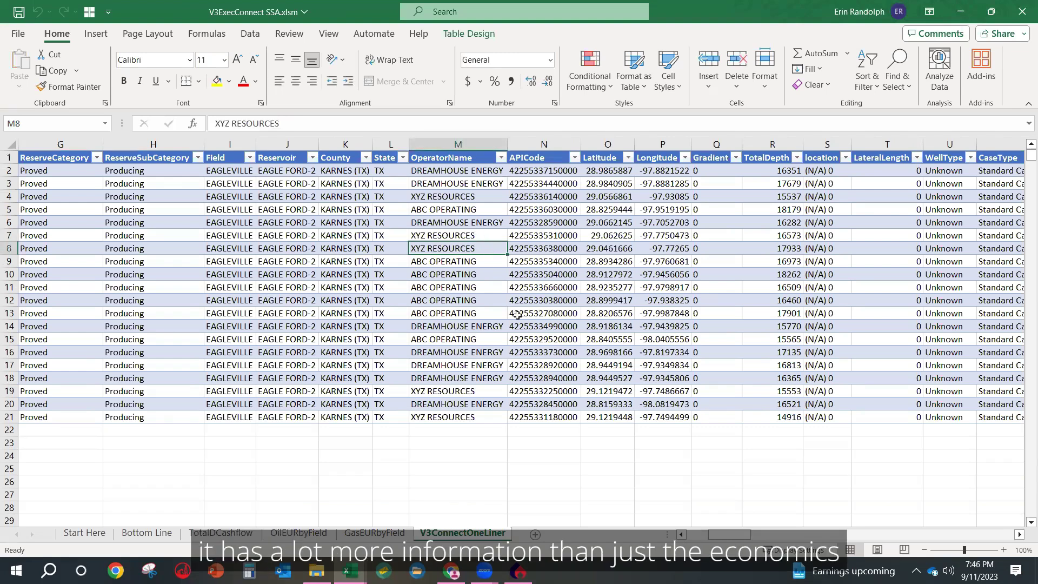
{"action": "left_click_drag", "start_coordinate": [716, 532], "coordinate": [750, 531]}
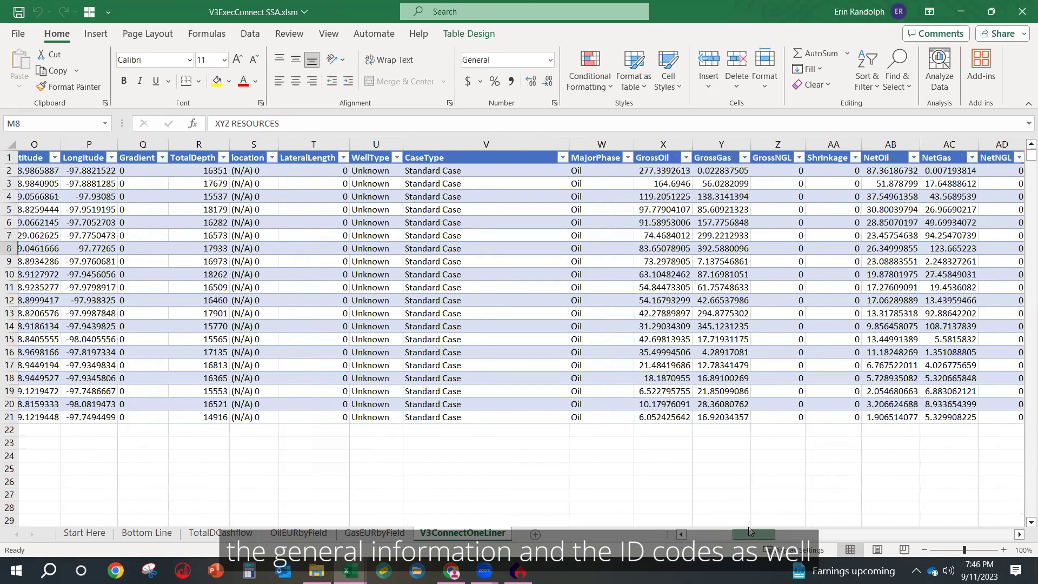
{"action": "left_click", "coordinate": [715, 534]}
{"action": "left_click_drag", "start_coordinate": [735, 533], "coordinate": [754, 529]}
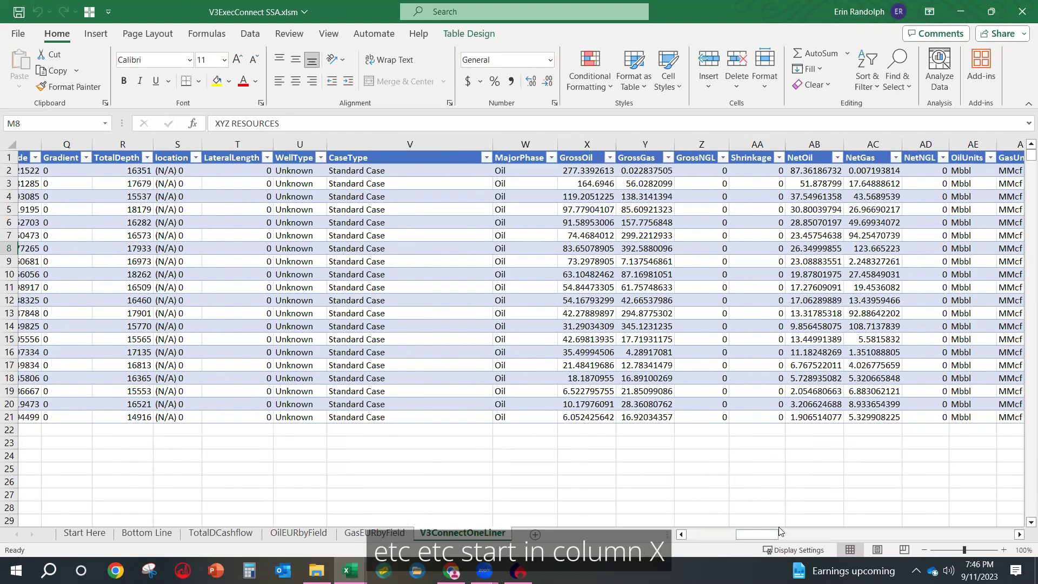
{"action": "left_click_drag", "start_coordinate": [763, 536], "coordinate": [839, 520]}
{"action": "left_click", "coordinate": [633, 237]}
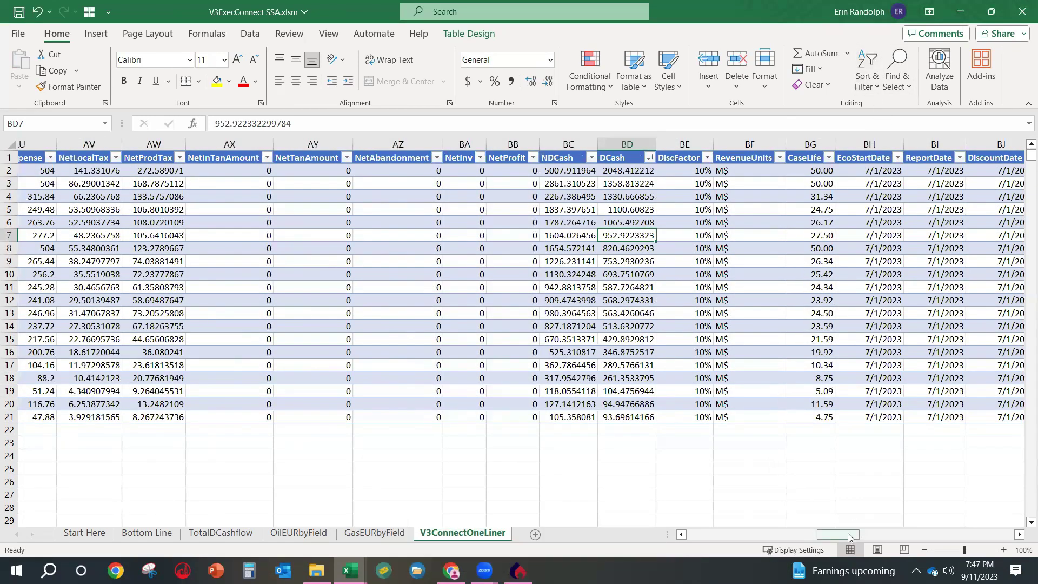
{"action": "left_click_drag", "start_coordinate": [851, 535], "coordinate": [704, 522]}
{"action": "scroll", "coordinate": [729, 504], "scroll_direction": "left", "scroll_amount": 5}
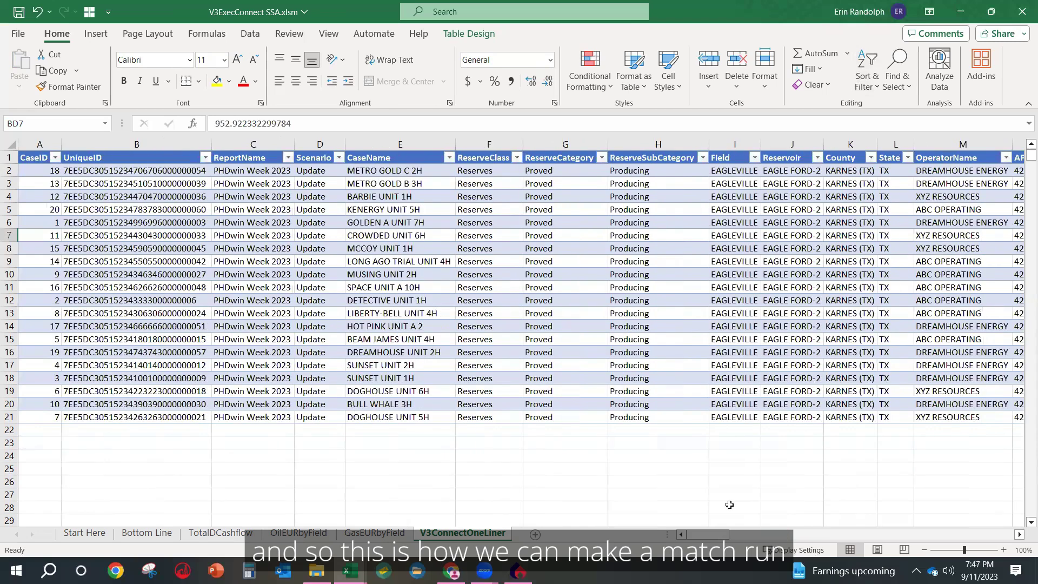